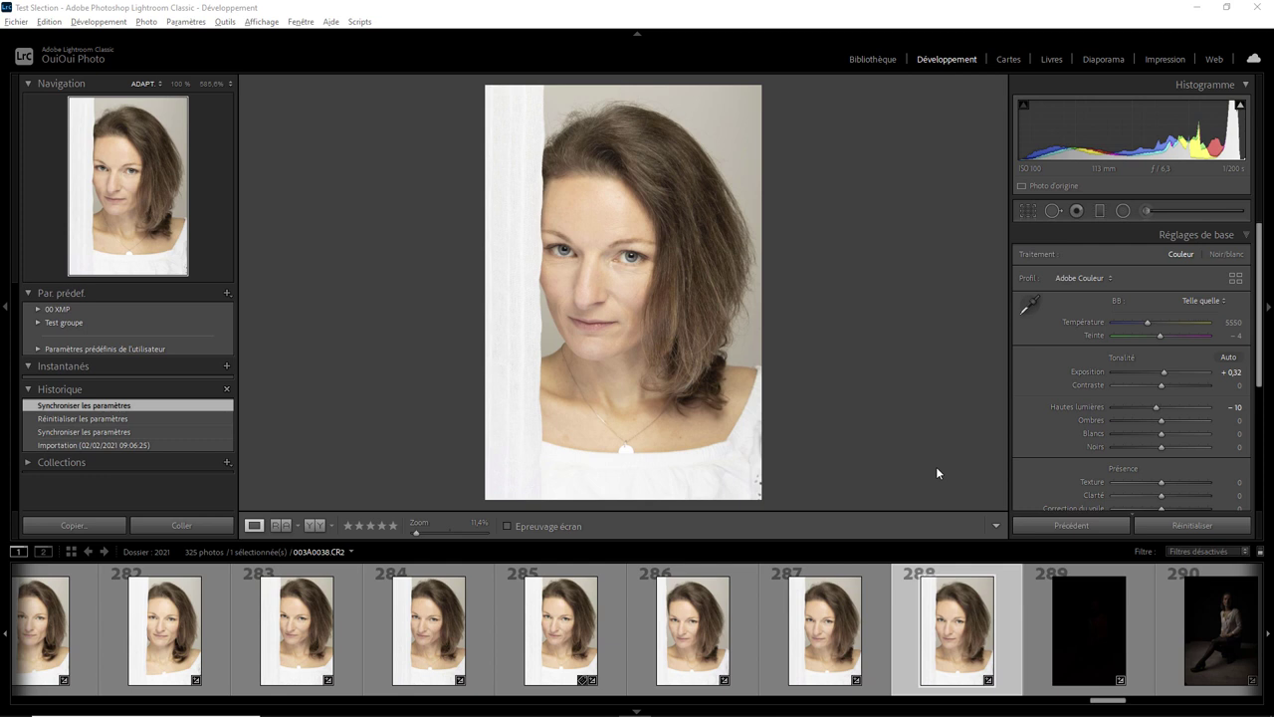
Step: Look at Lightroom's catalog settings without changing anything
click(49, 21)
click(89, 193)
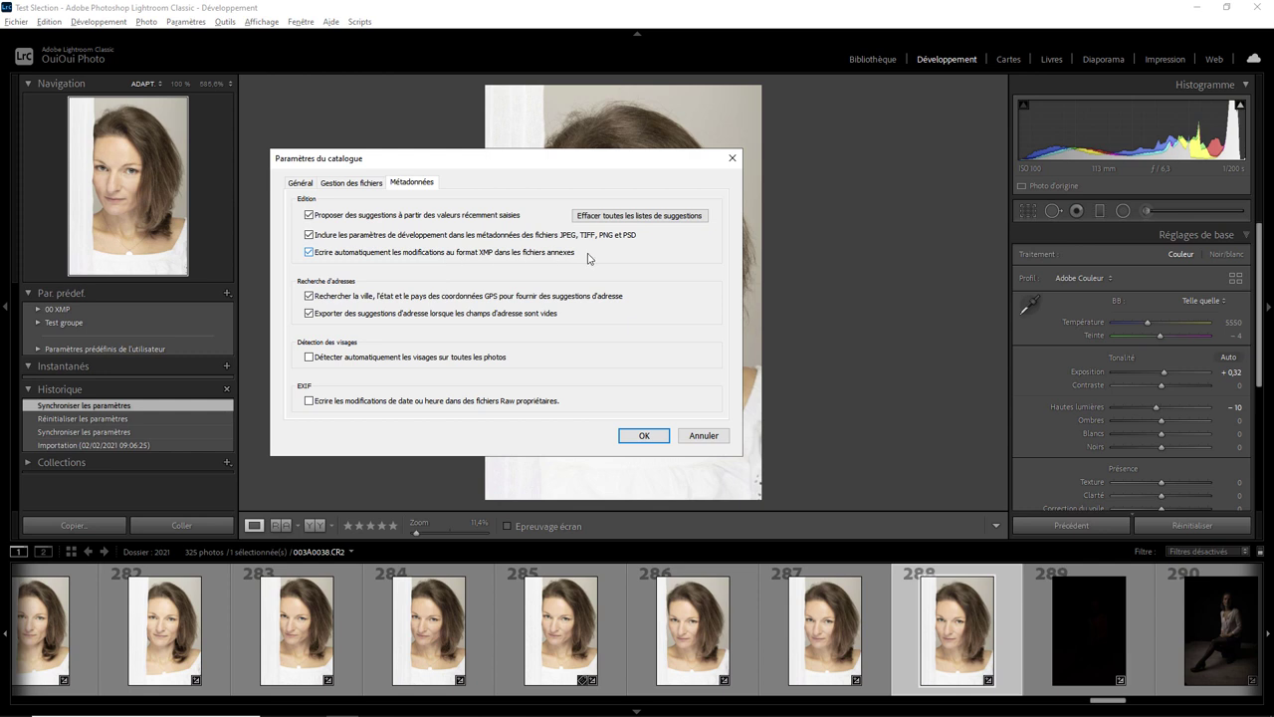
click(661, 433)
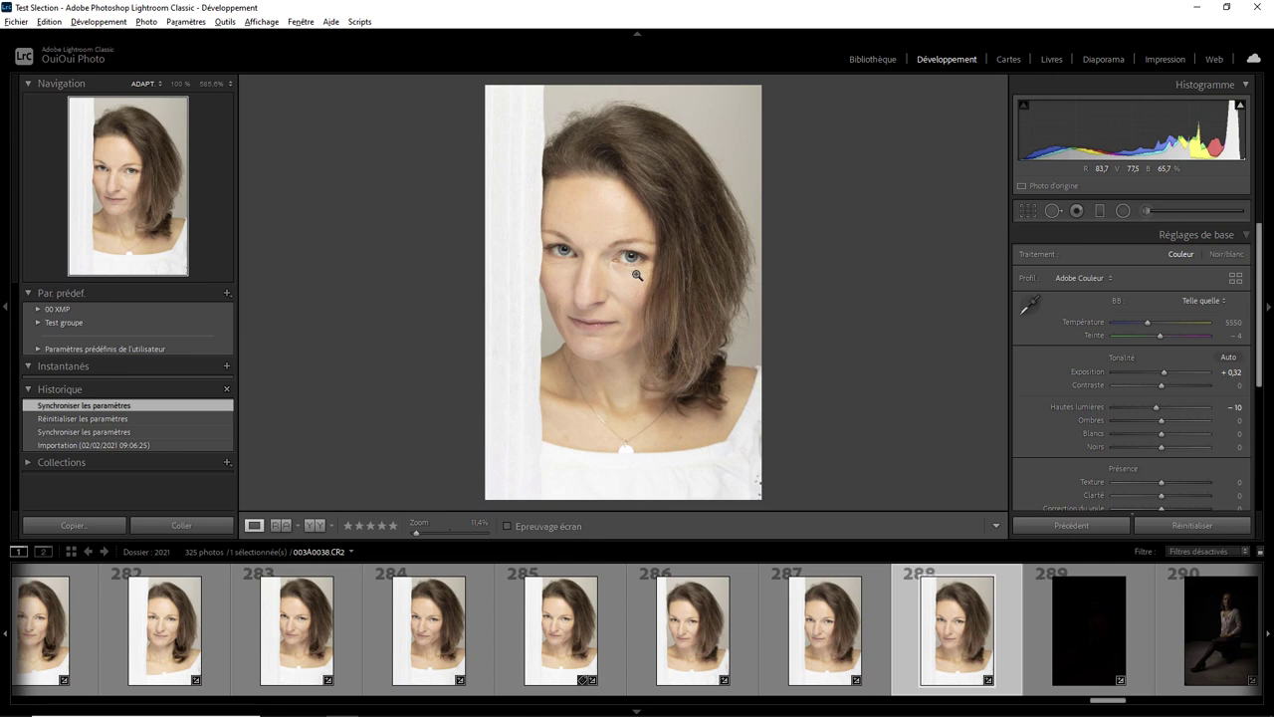
Step: Open 003A0038.xmp from the 2021-01-22 folder in Notepad
key(alt+Tab)
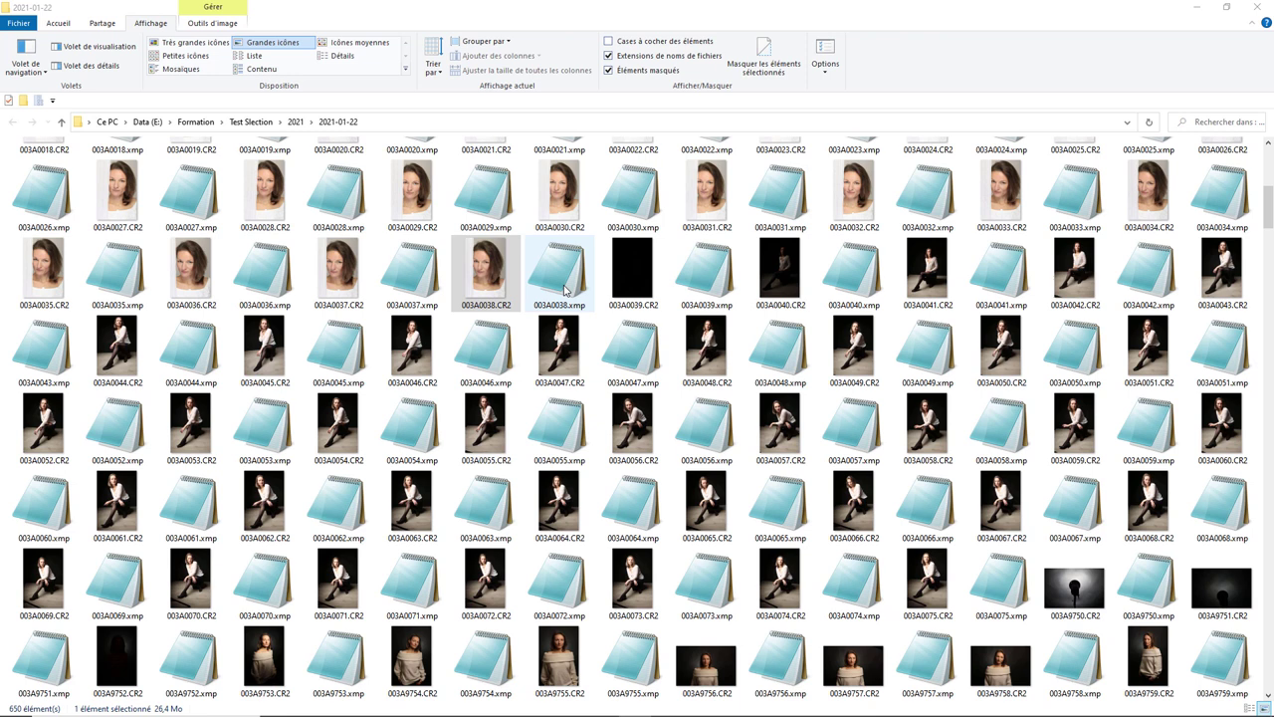
double_click(563, 289)
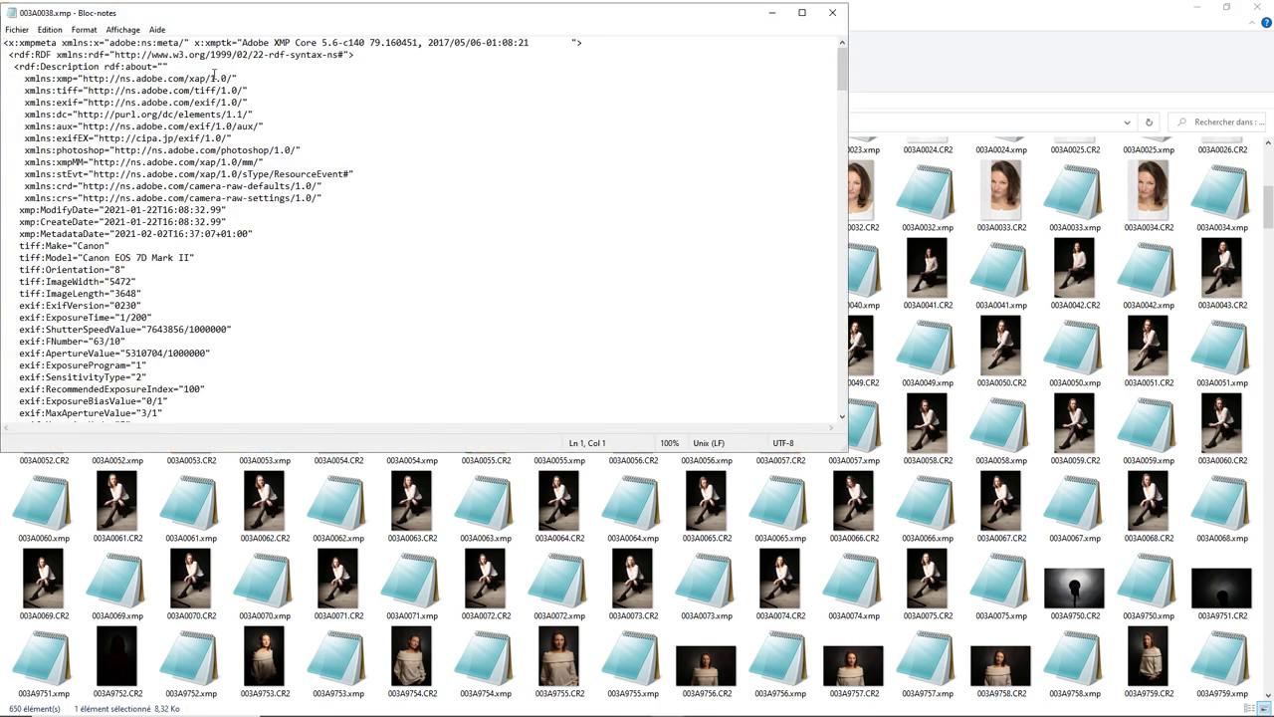
Step: Maximize Notepad and scroll down to the crs:Exposure2012 line
click(802, 13)
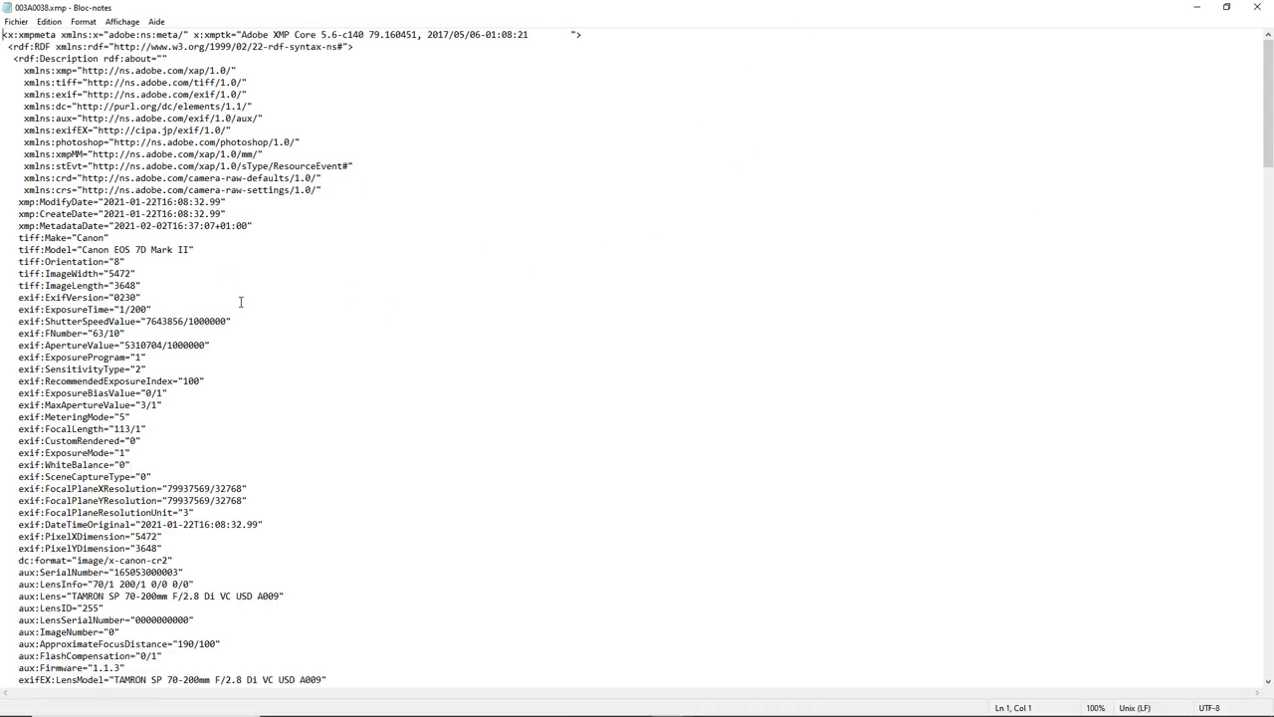
scroll(242, 301, down, 3)
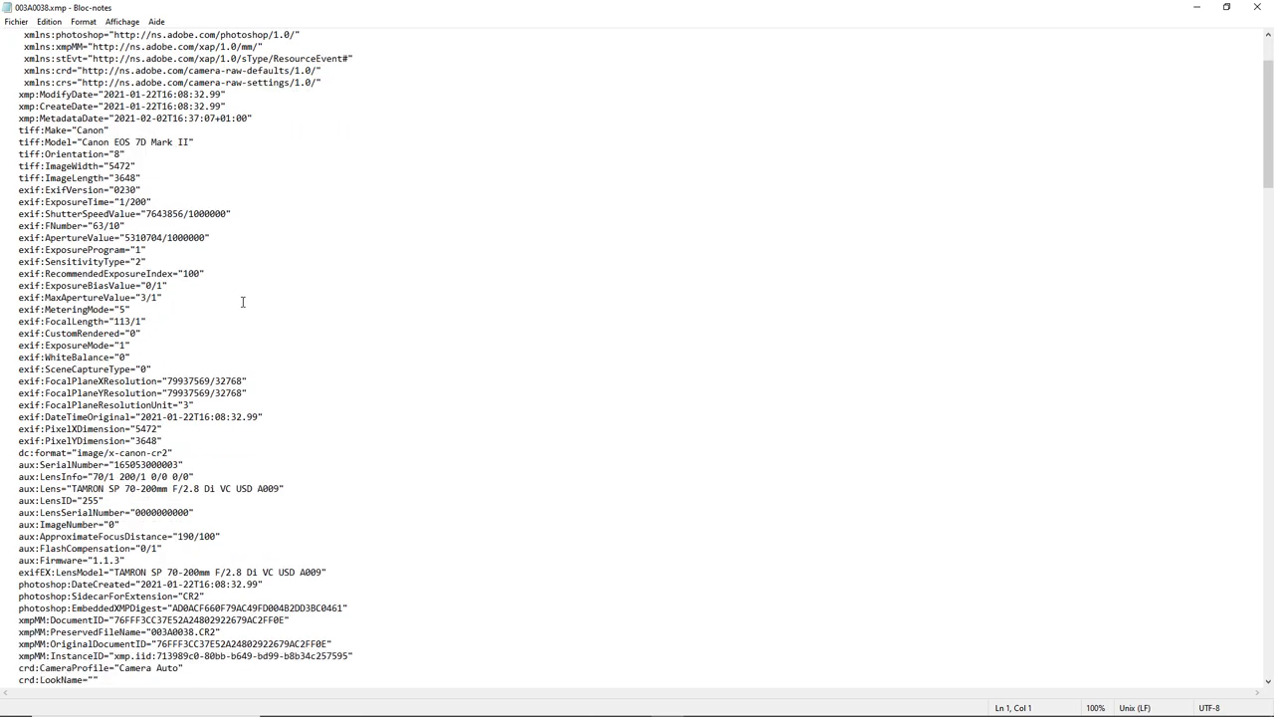
scroll(242, 301, down, 3)
scroll(241, 302, down, 1)
scroll(242, 302, up, 3)
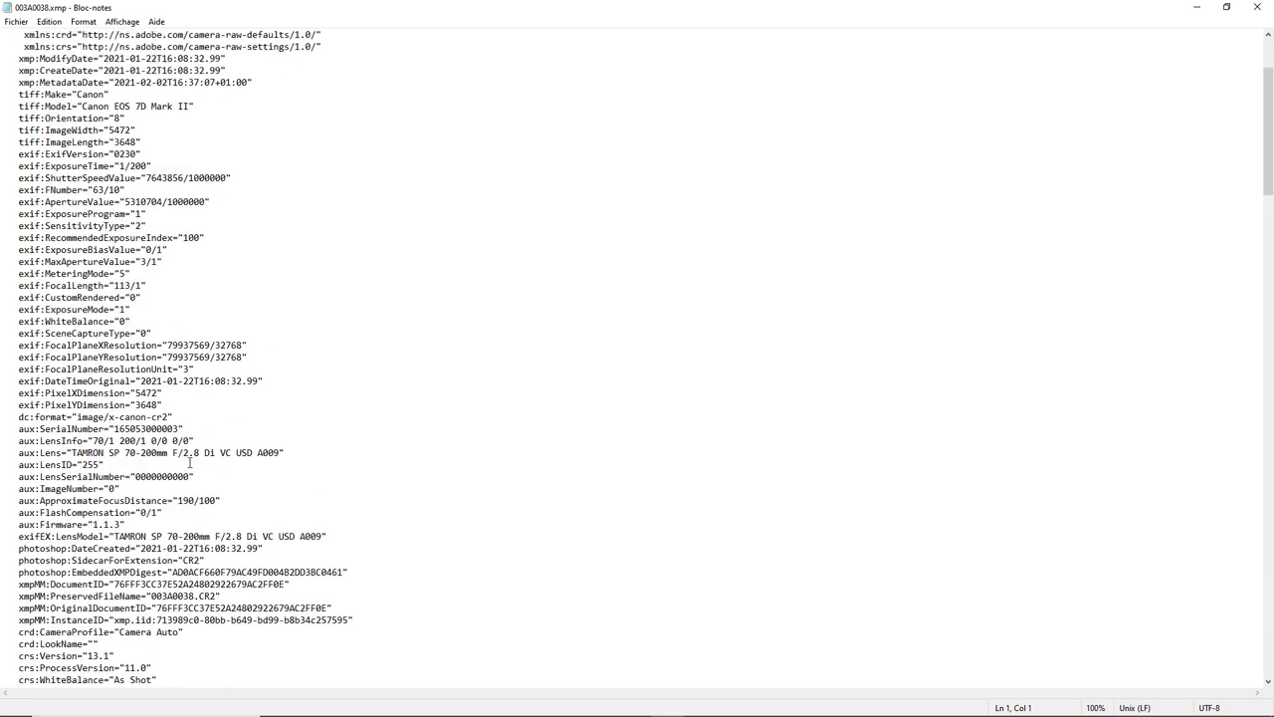
scroll(230, 355, down, 3)
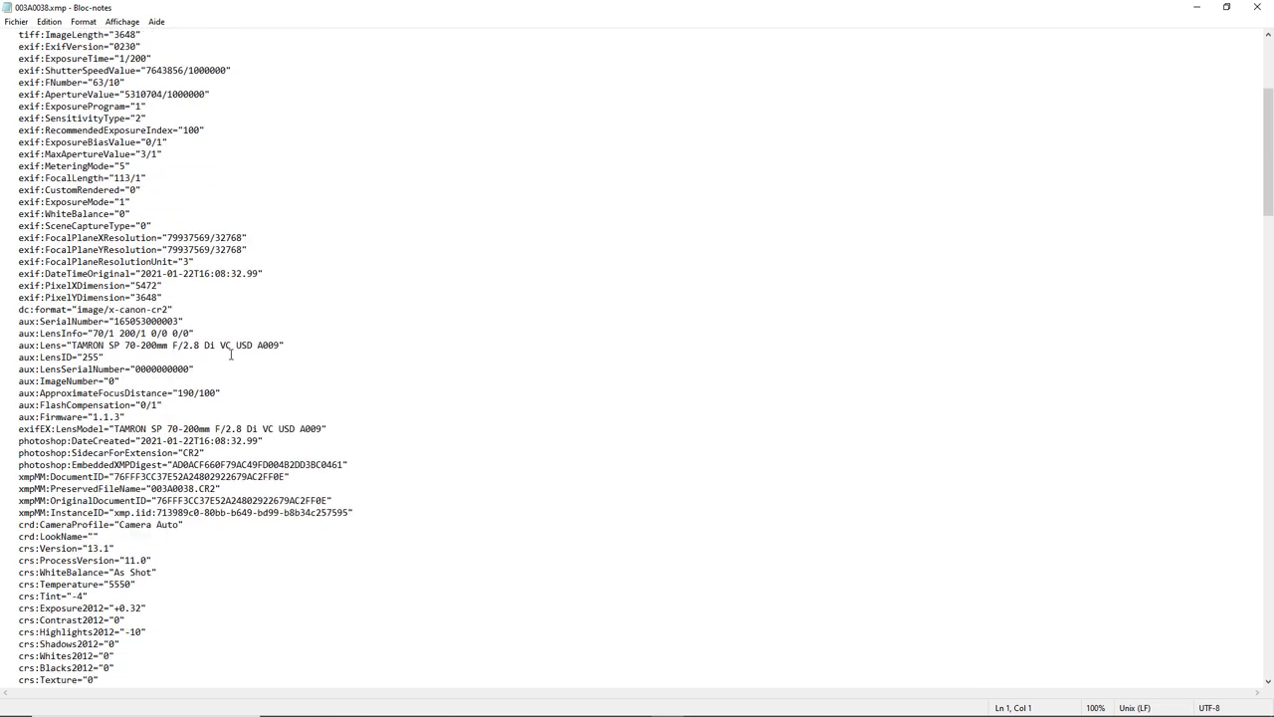
scroll(231, 355, down, 3)
scroll(231, 355, down, 4)
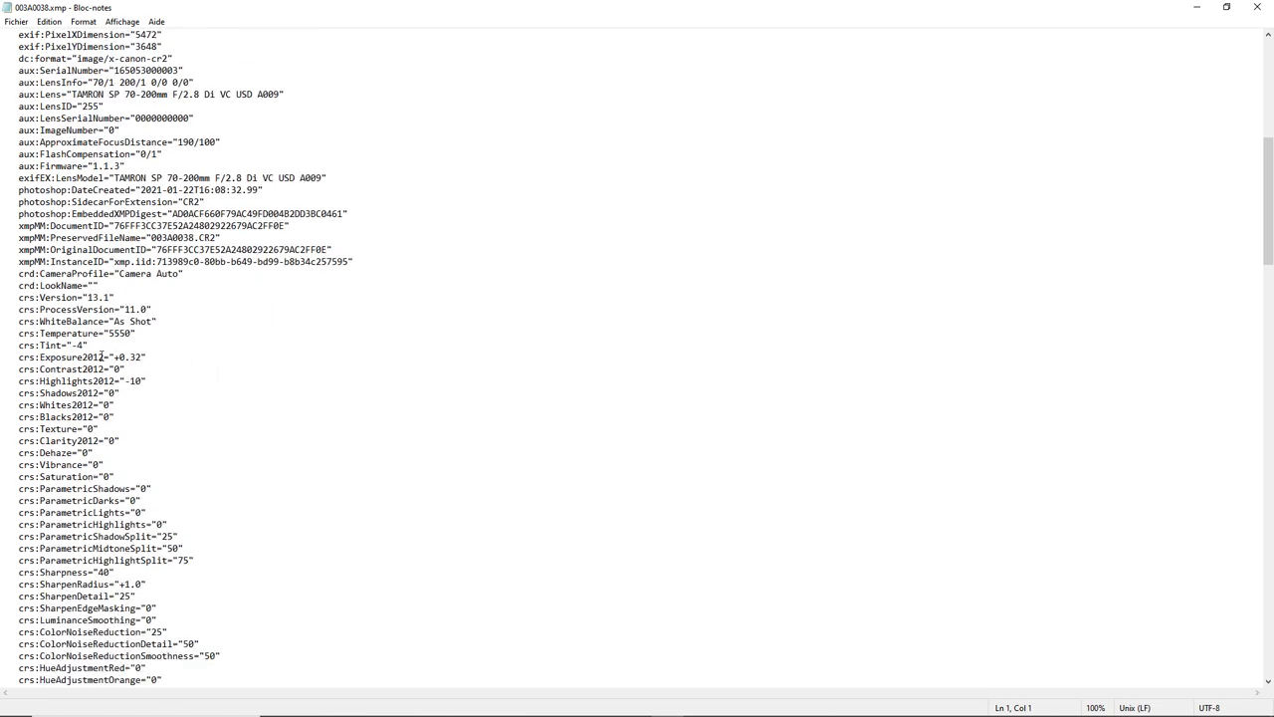
Step: Change crs:Exposure2012 from +0.32 to +1.32
click(135, 357)
key(Left)
key(BackSpace)
text(1)
scroll(180, 424, down, 2)
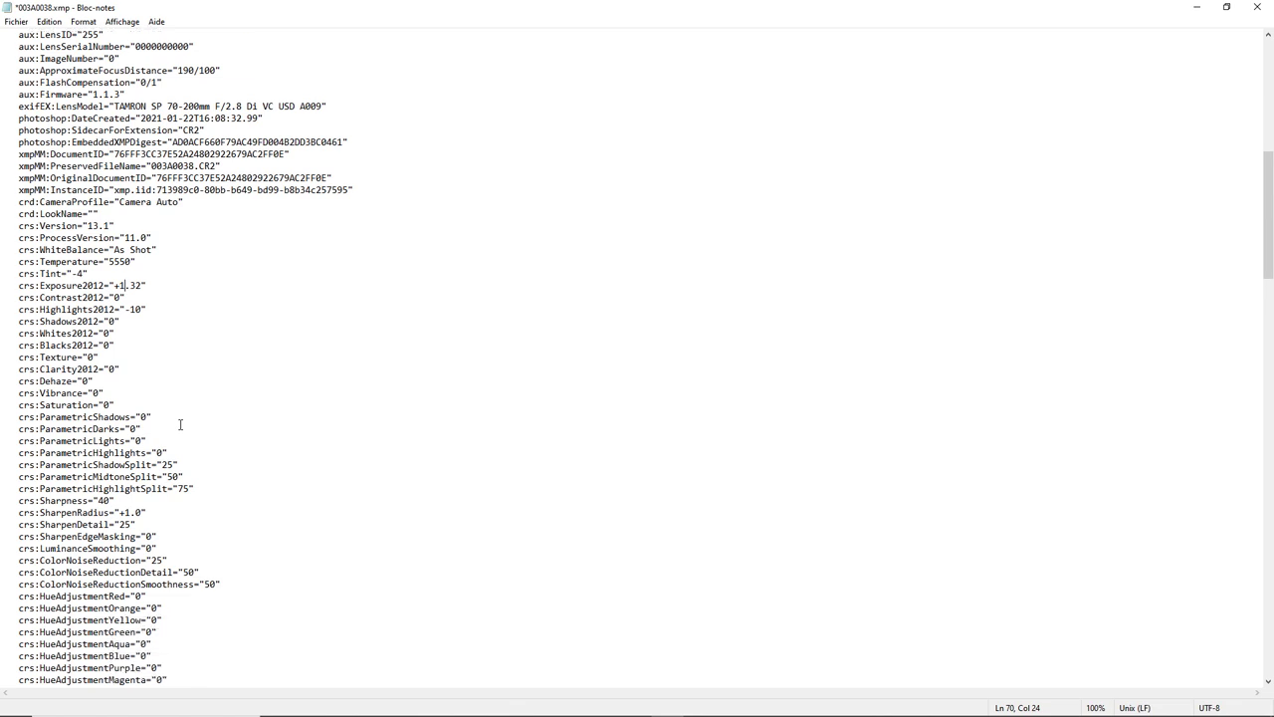
scroll(180, 424, up, 1)
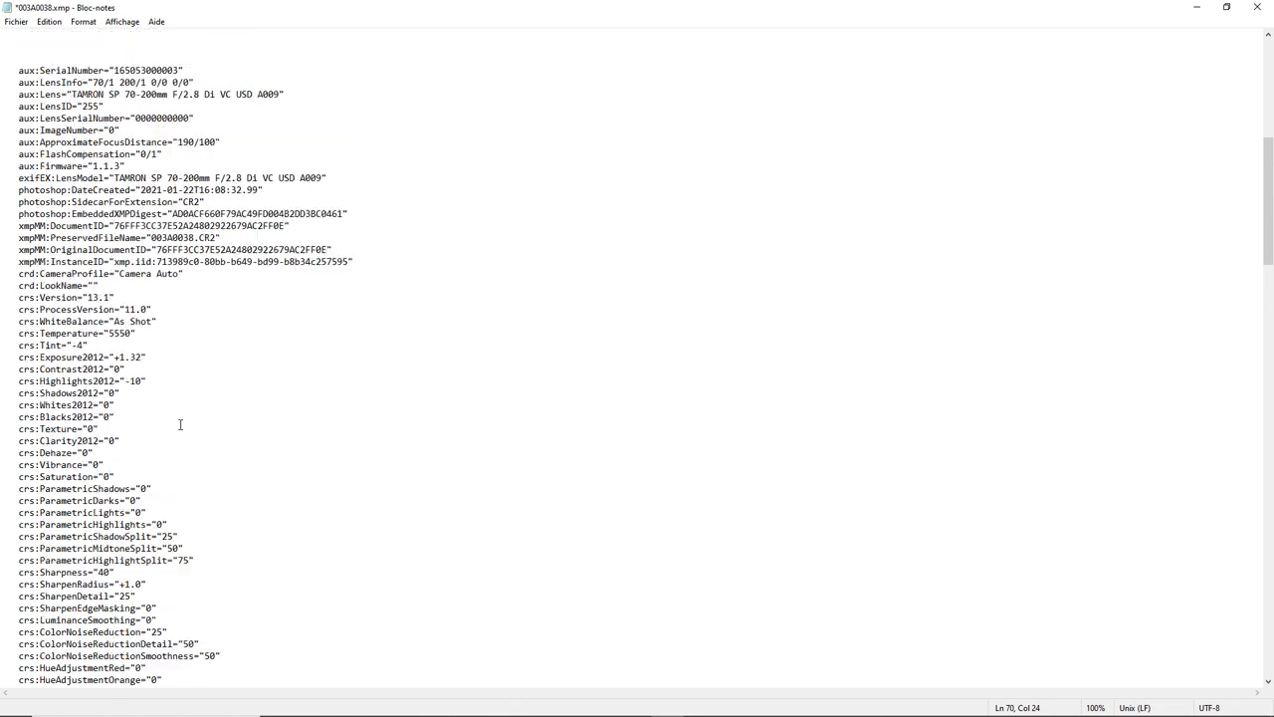
scroll(180, 424, up, 3)
scroll(180, 424, up, 4)
scroll(180, 424, up, 8)
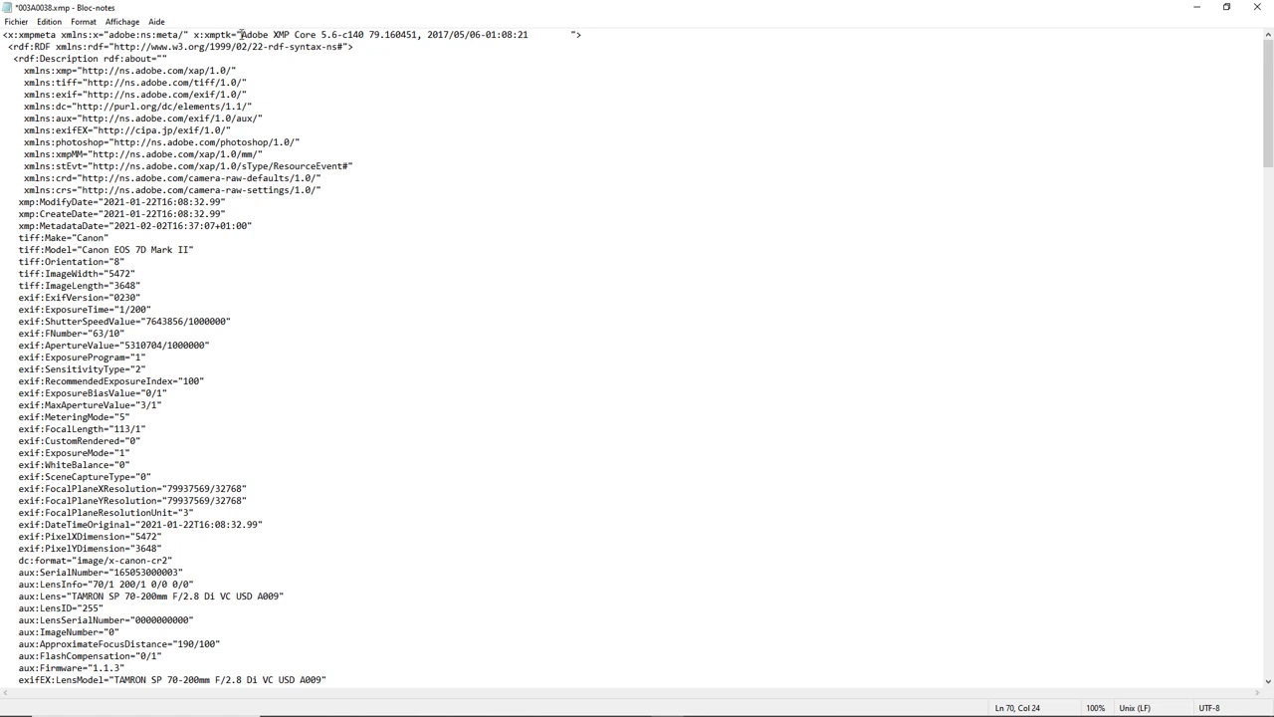
Step: Delete the xmptk version text from line 1, then save and close 003A0038.xmp
drag(241, 35, 573, 36)
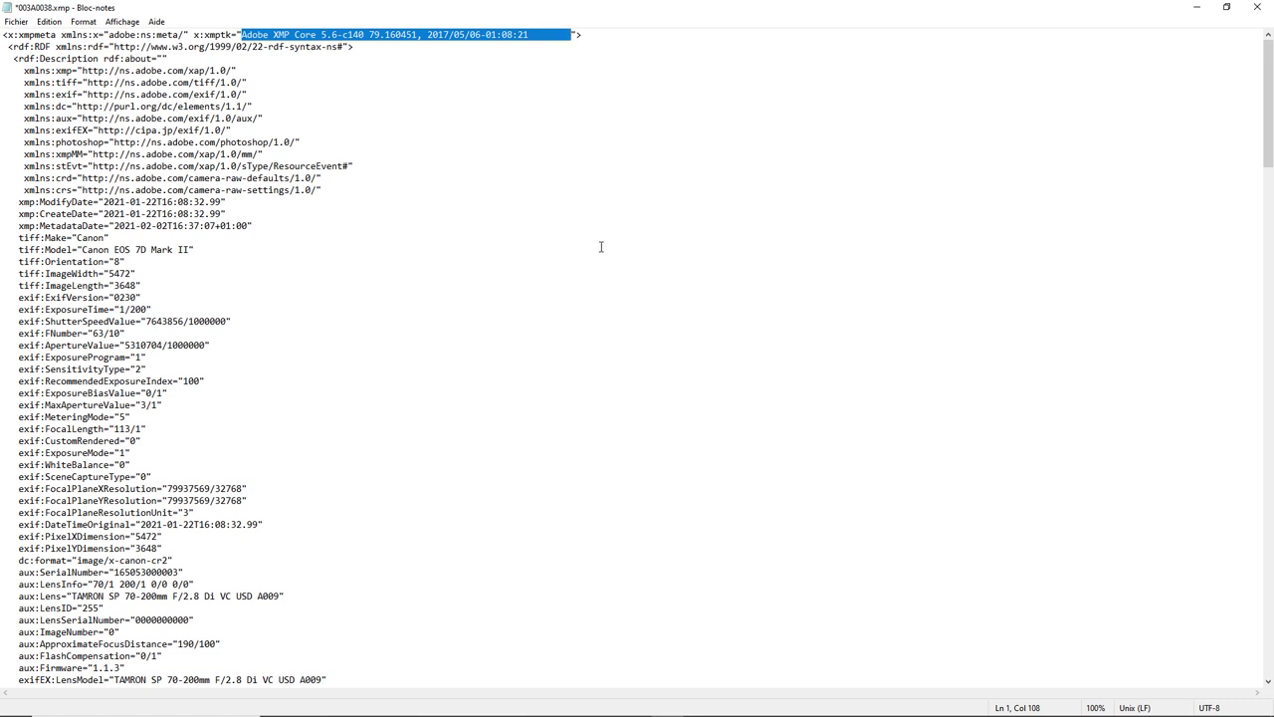
key(Delete)
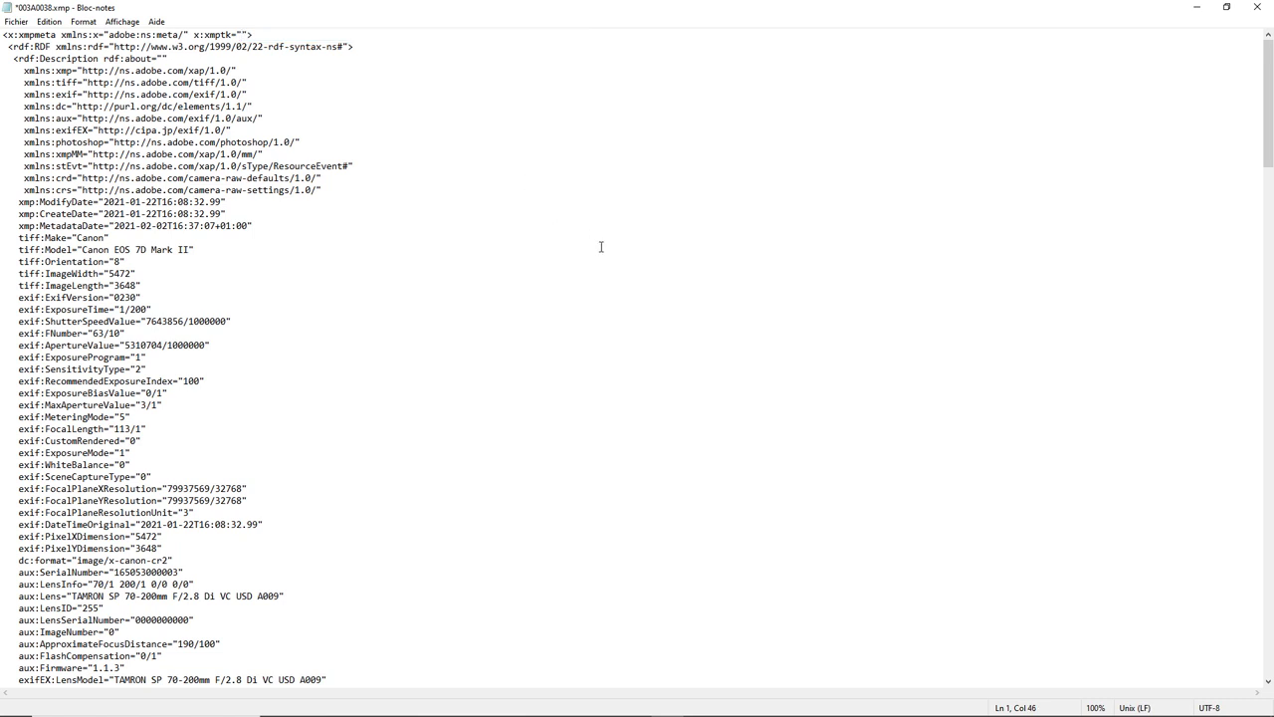
click(17, 22)
click(50, 83)
click(1256, 7)
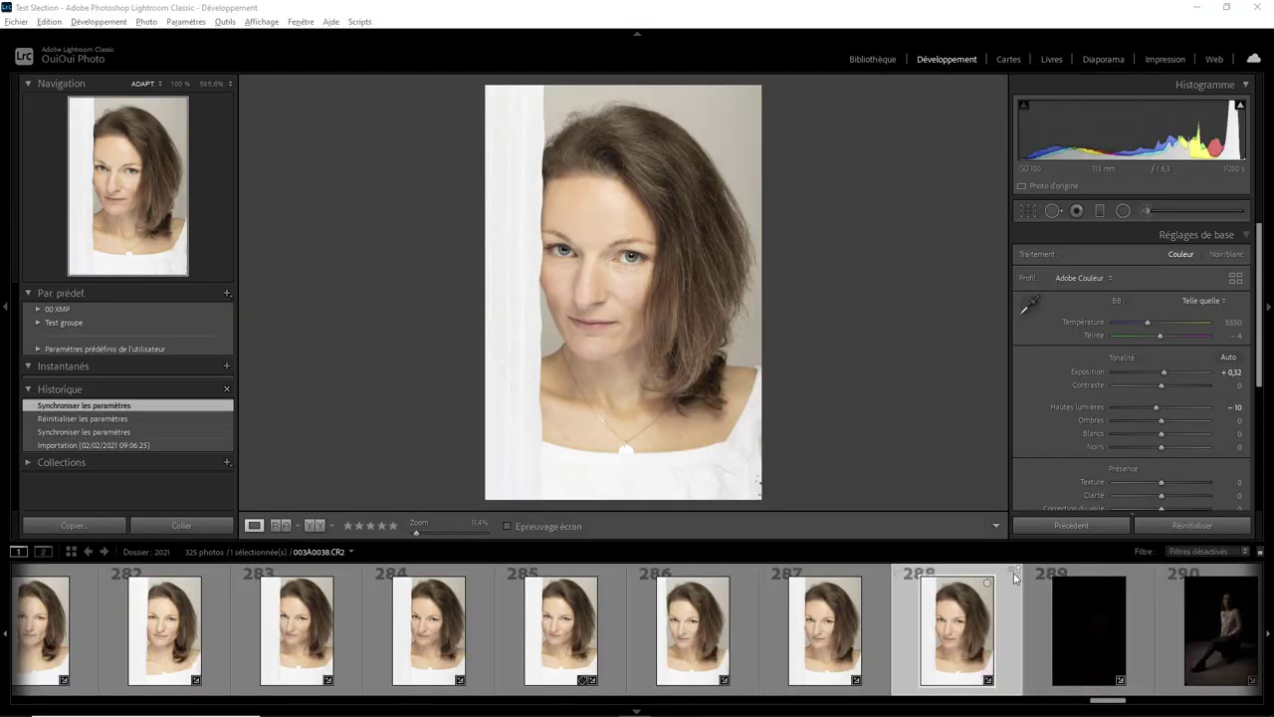
click(1013, 572)
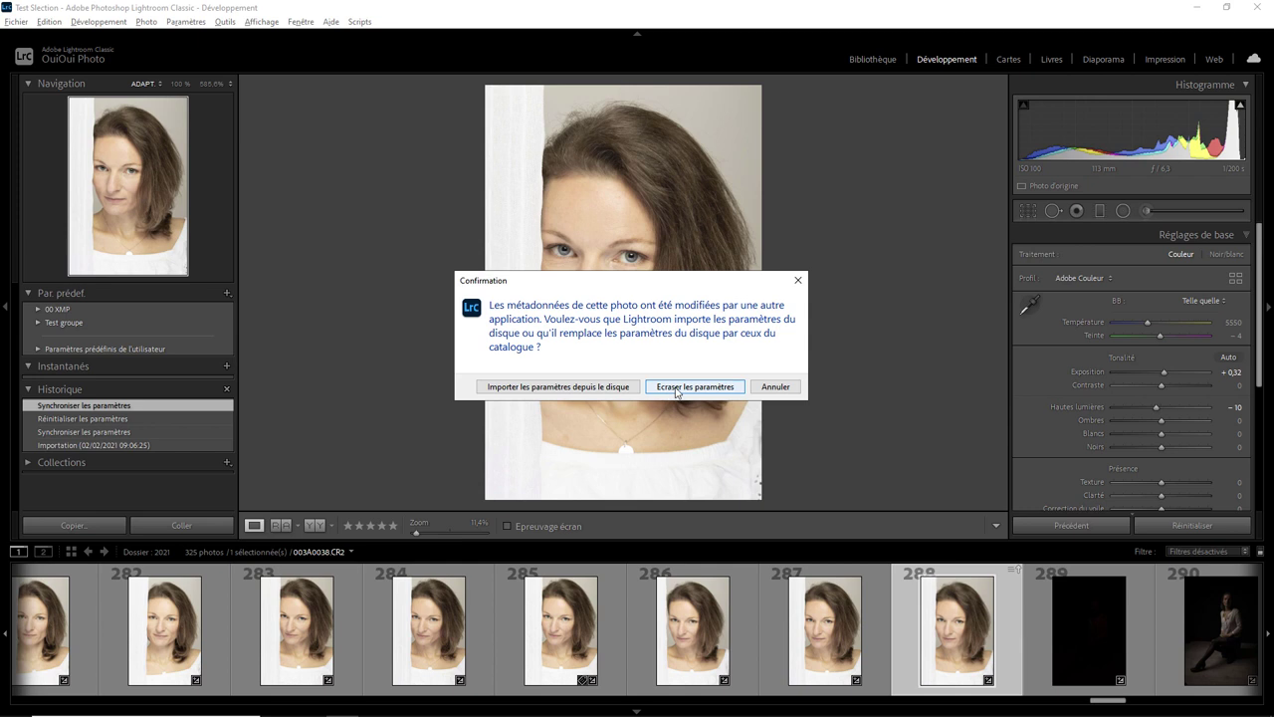
click(776, 393)
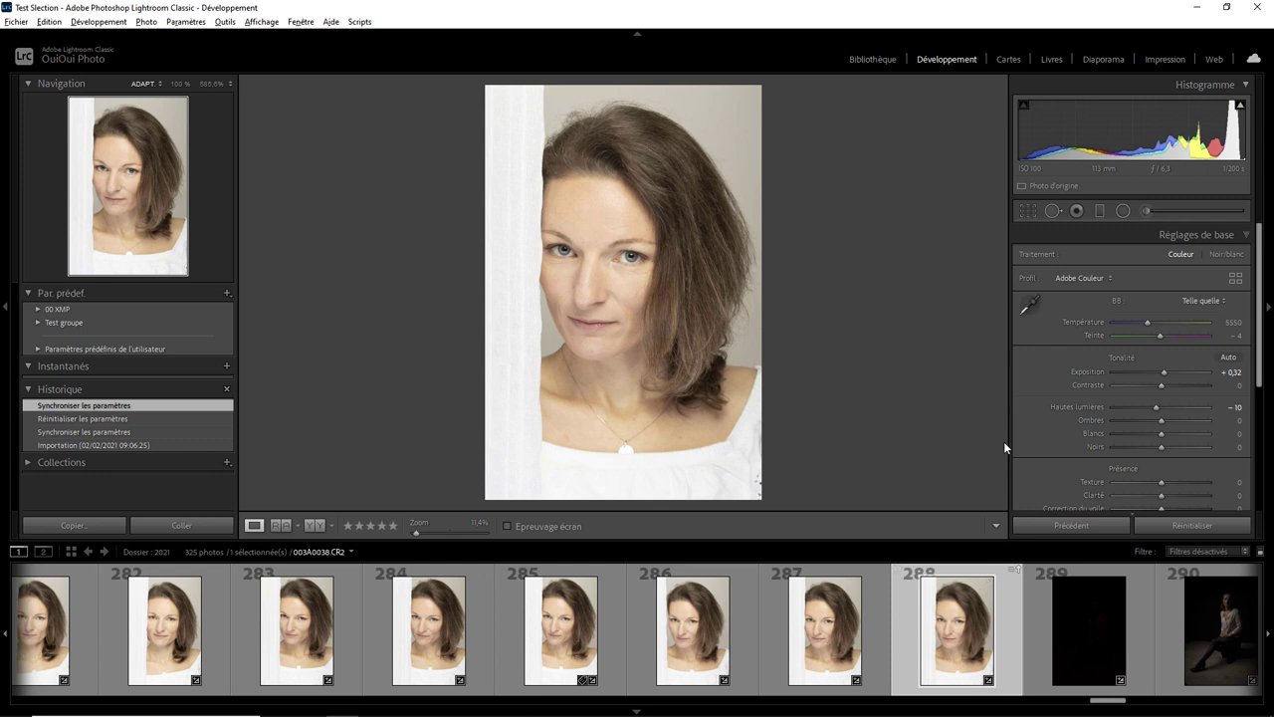
Step: Switch to Library and disable 'Ecrire automatiquement les modifications au format XMP' in catalog settings
click(873, 58)
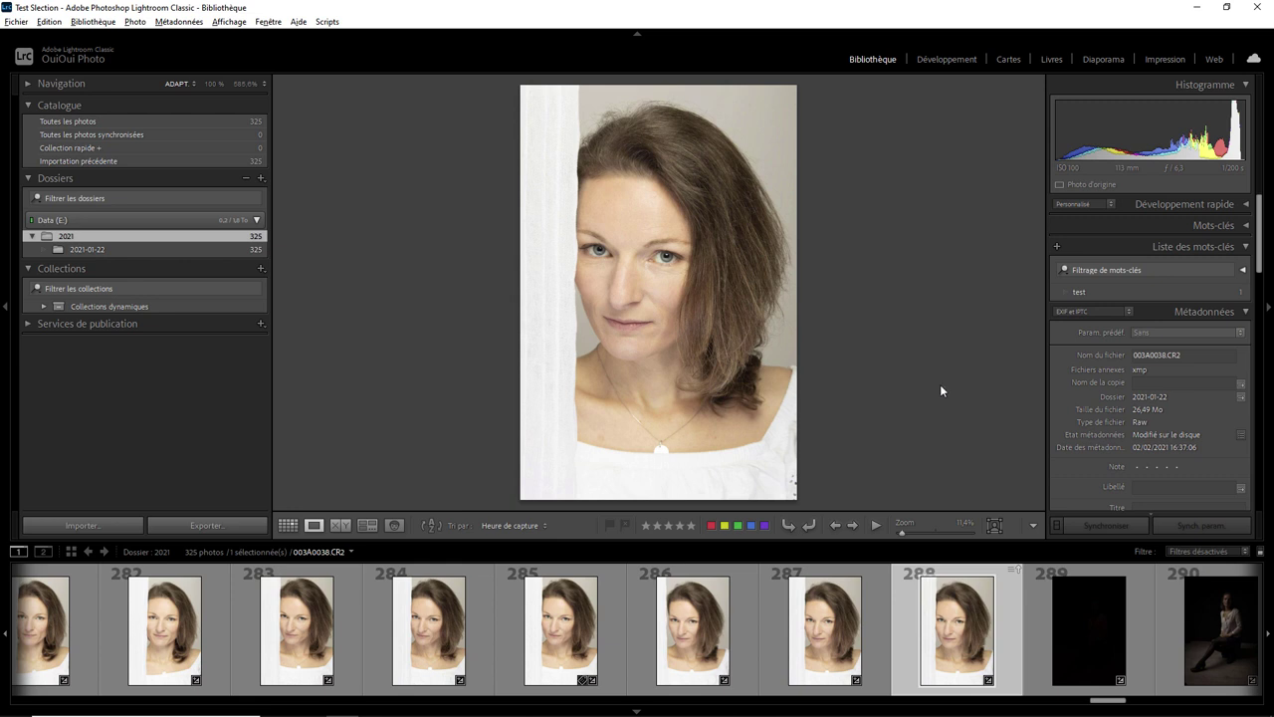
click(49, 22)
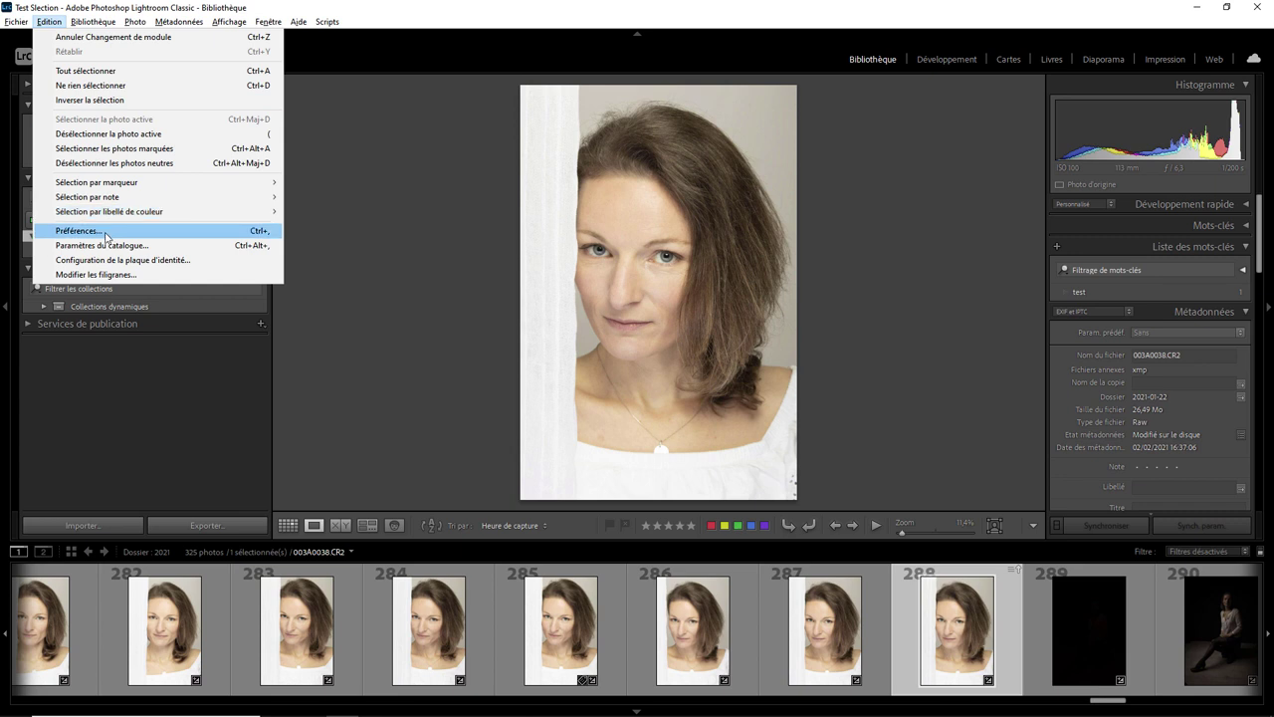
click(106, 243)
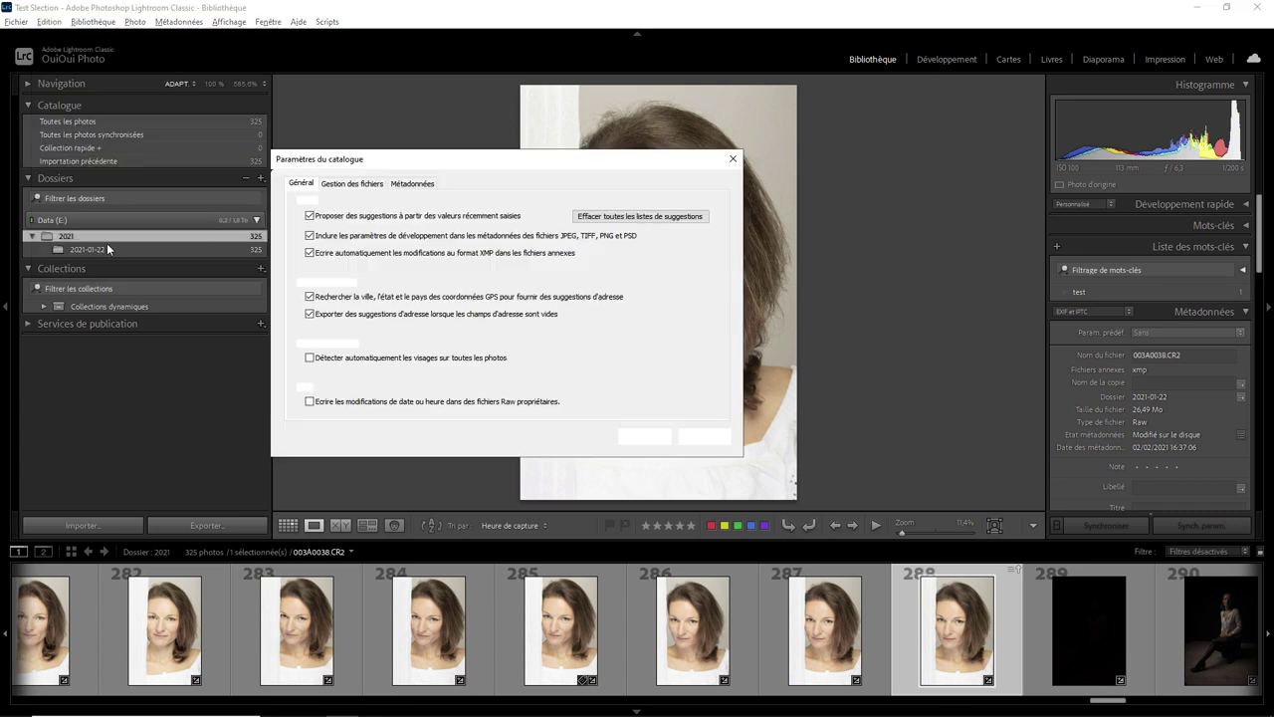
click(336, 255)
click(649, 438)
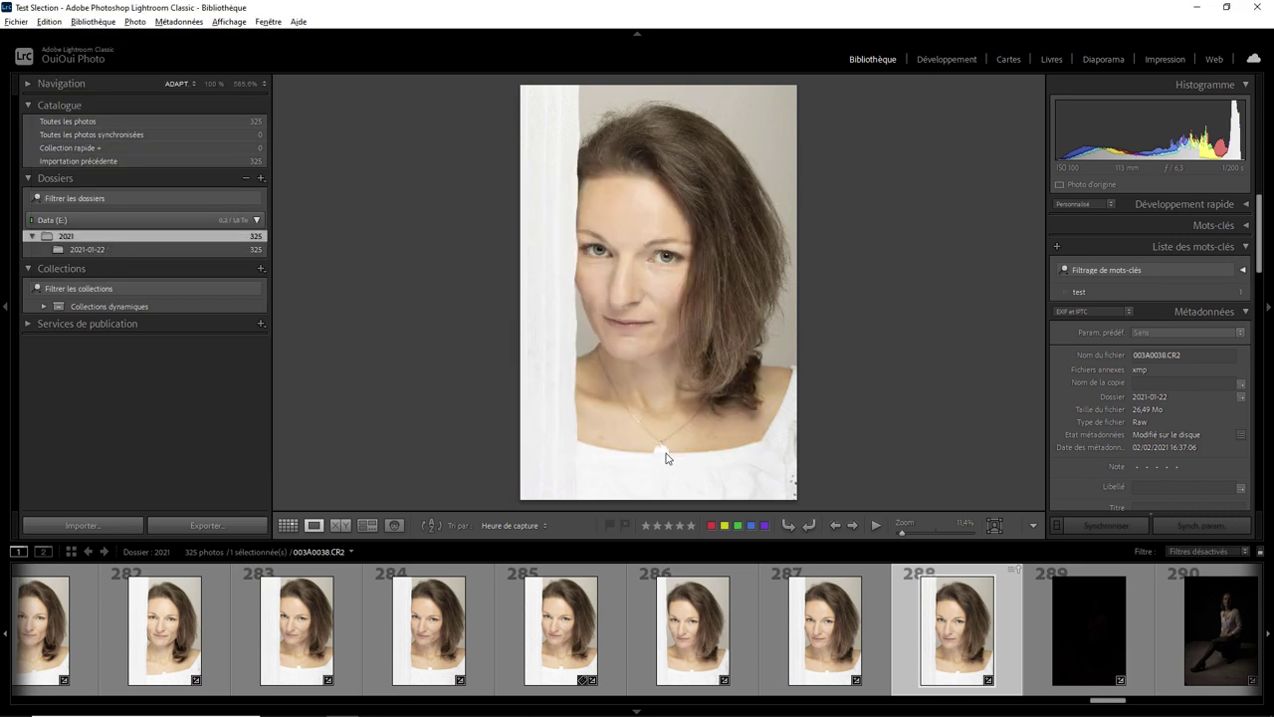
Step: Flip between photos 287 and 288 in the filmstrip
click(872, 591)
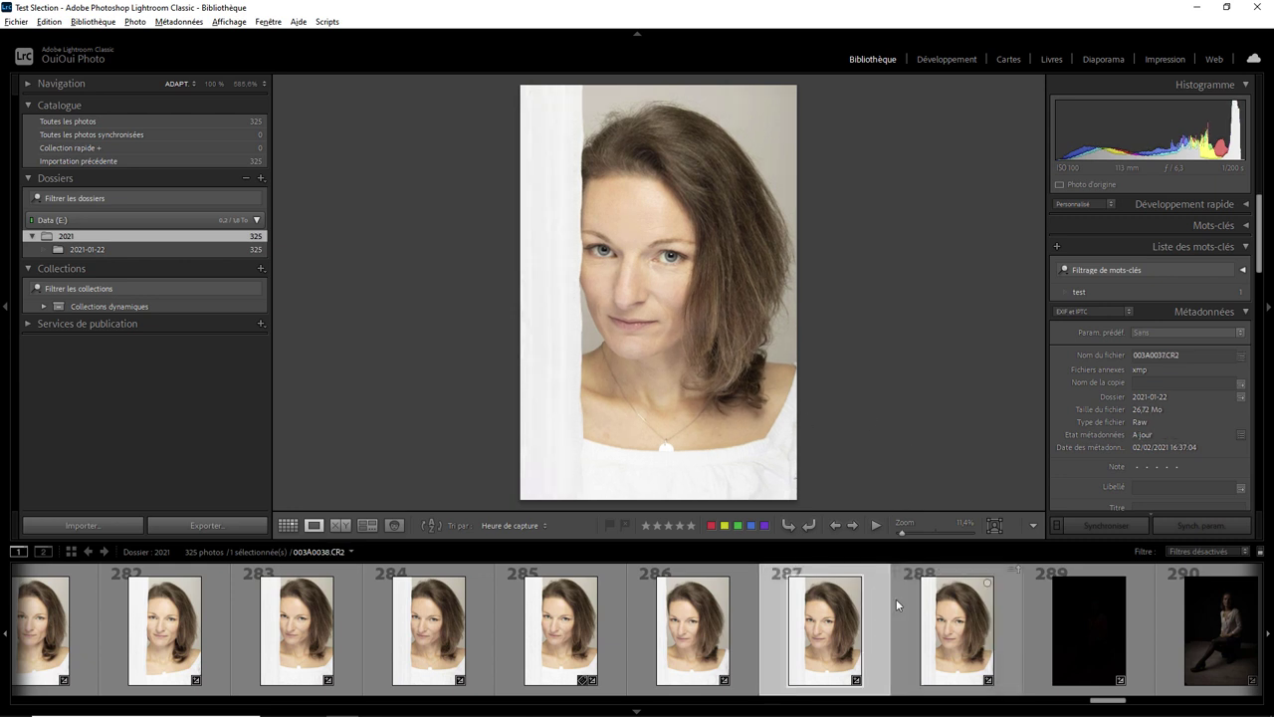
click(904, 600)
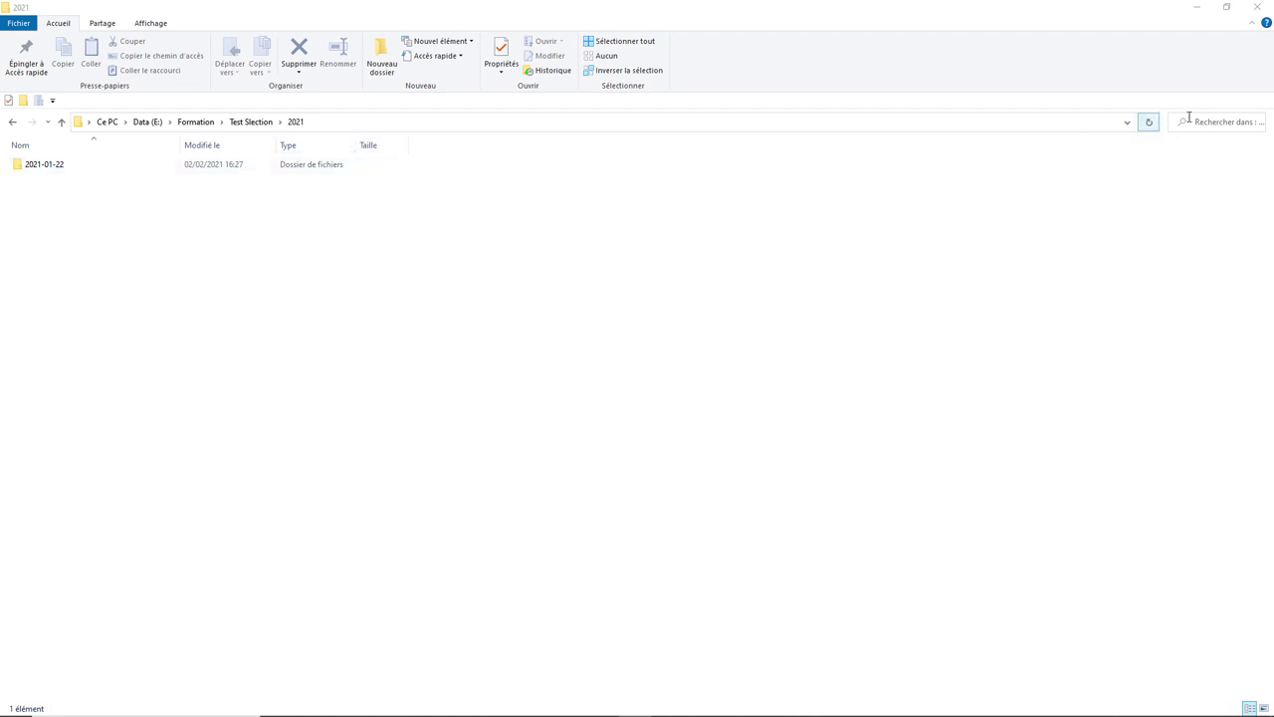
Step: Search the 2021 folder and its subfolders for *.xmp files
click(1217, 126)
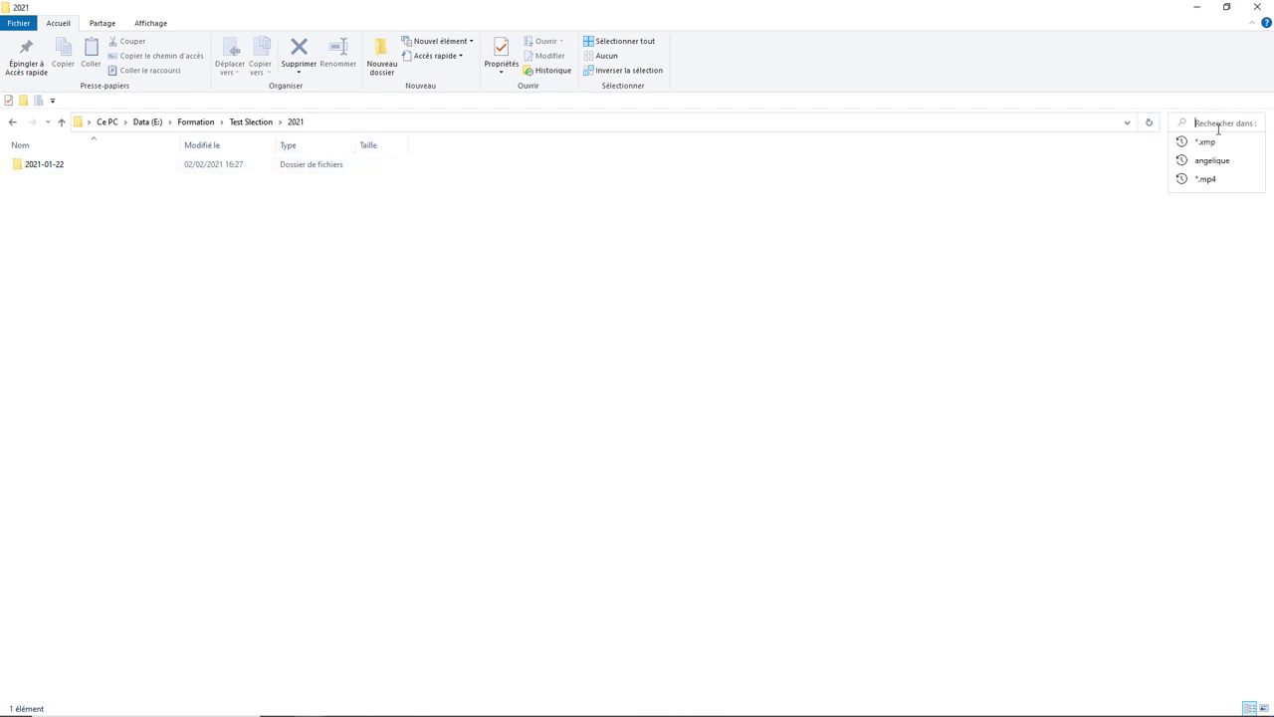
text(*)
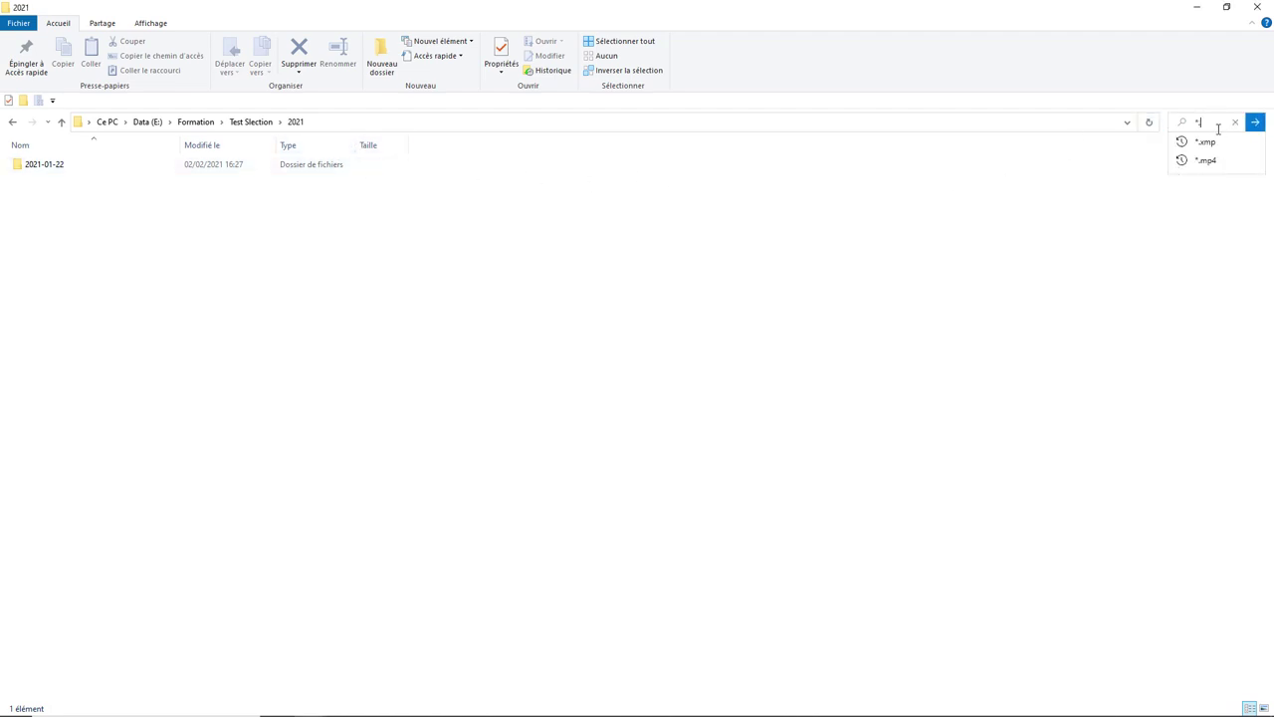
text(.xmp)
click(1254, 123)
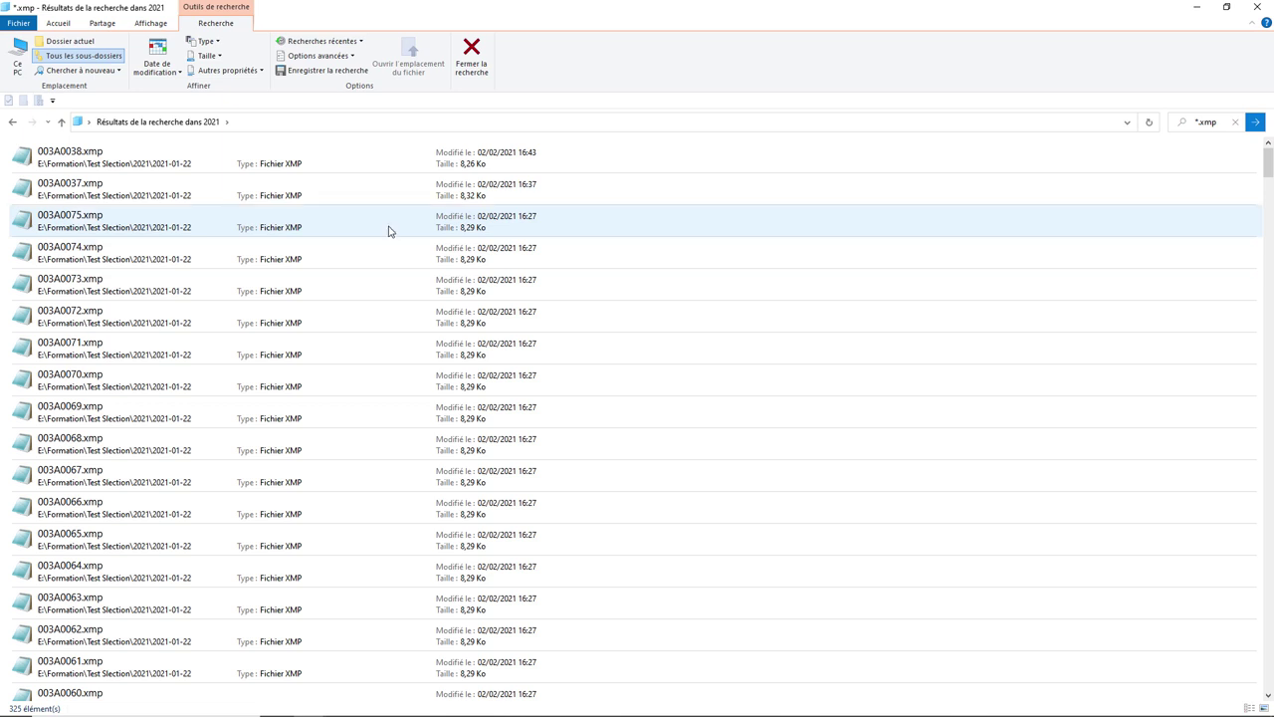
Step: Select all 325 XMP results and delete them to the recycle bin
click(248, 156)
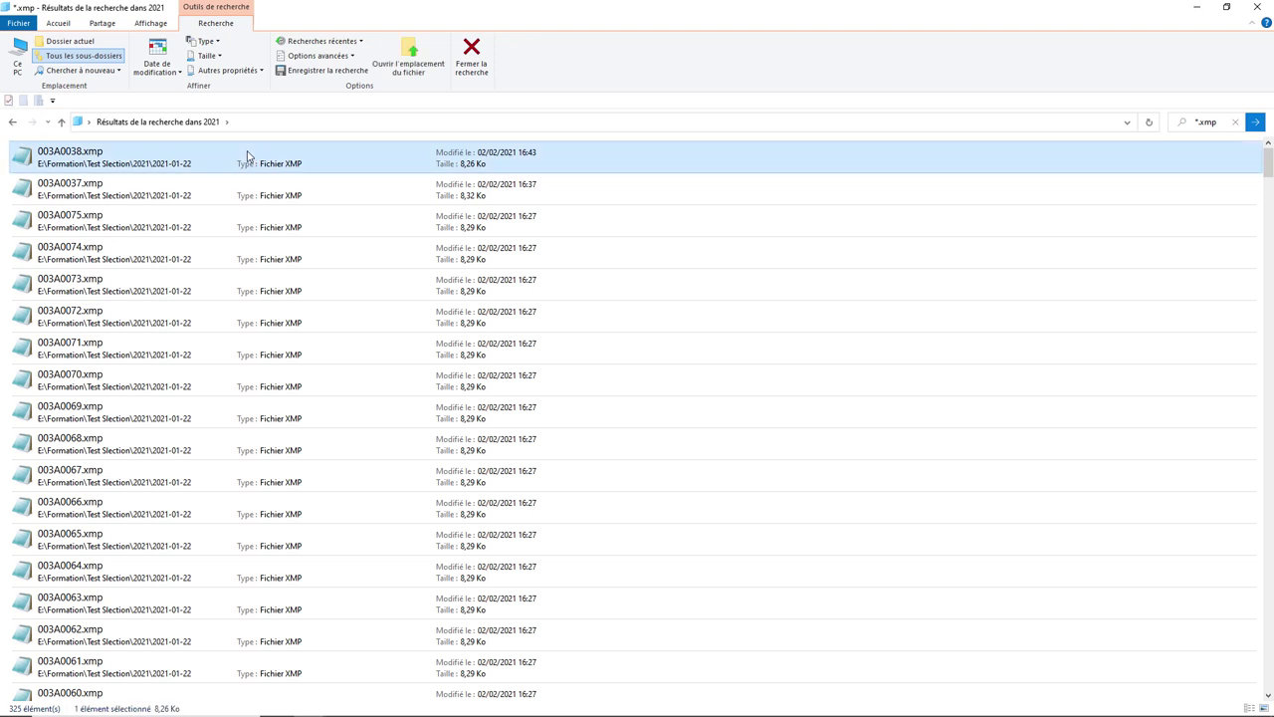
scroll(727, 394, down, 2)
scroll(727, 395, down, 10)
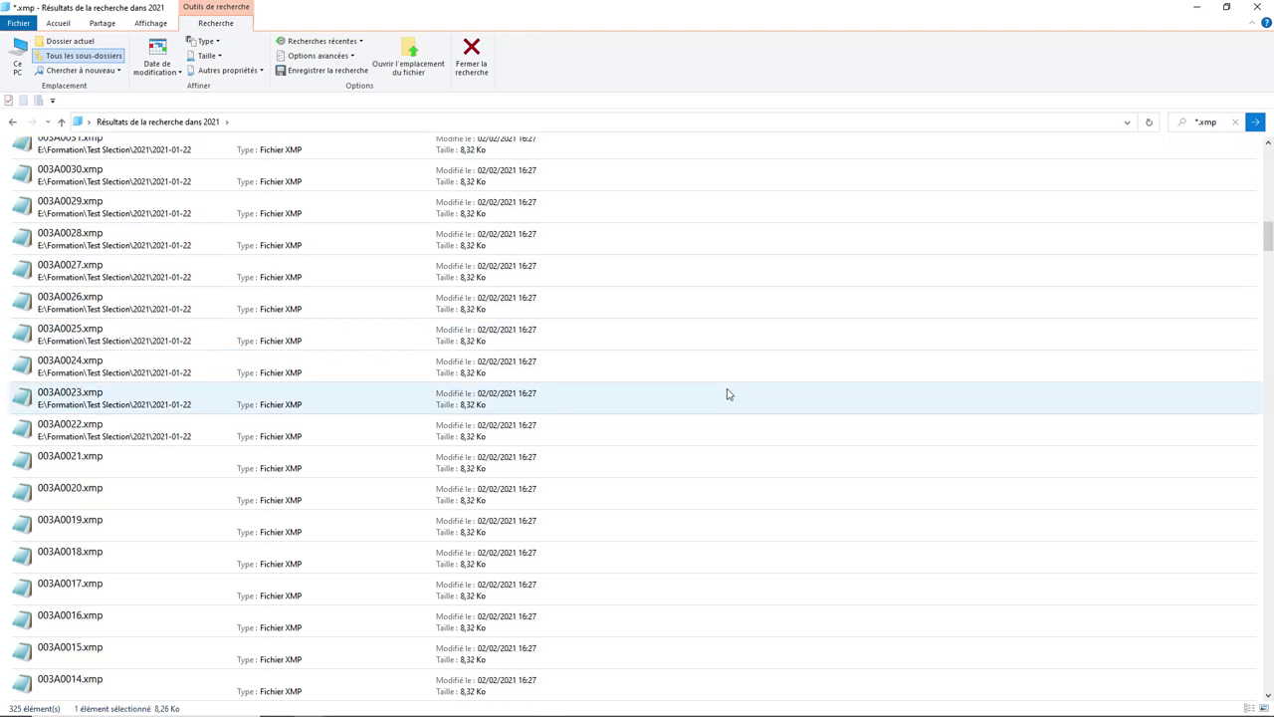
scroll(728, 394, down, 10)
scroll(729, 393, down, 10)
scroll(729, 394, down, 16)
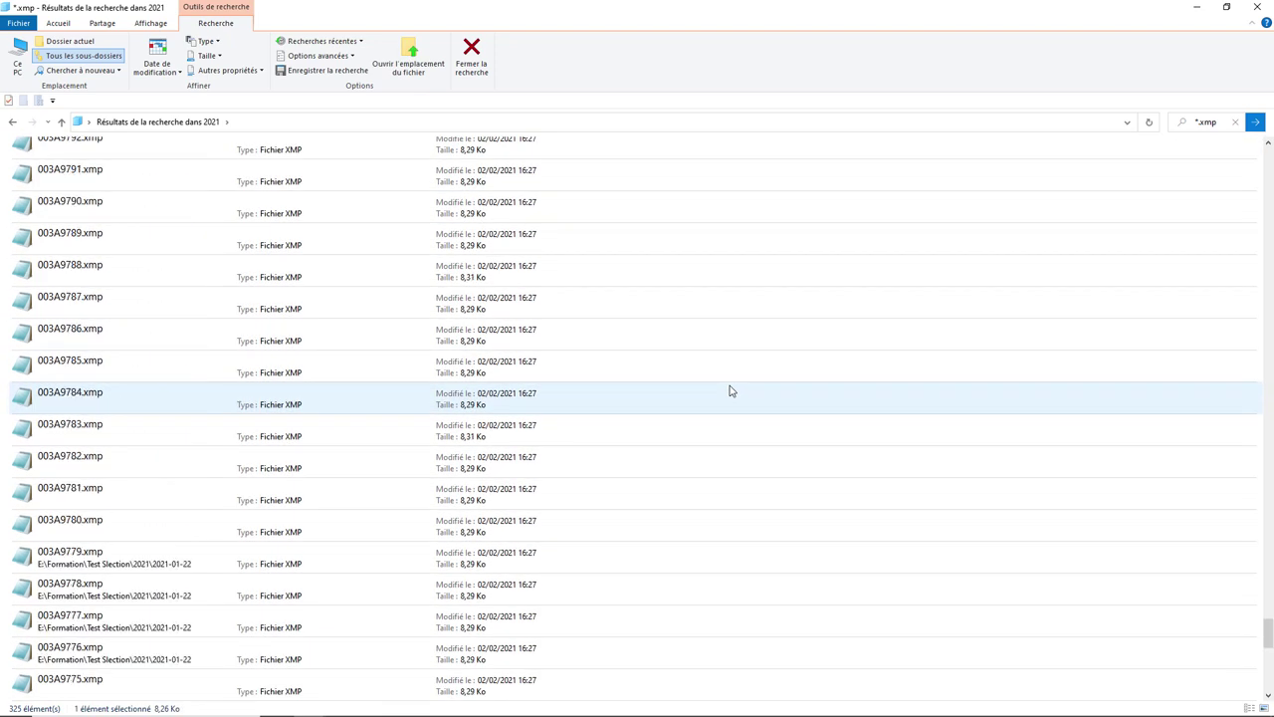
scroll(729, 393, down, 16)
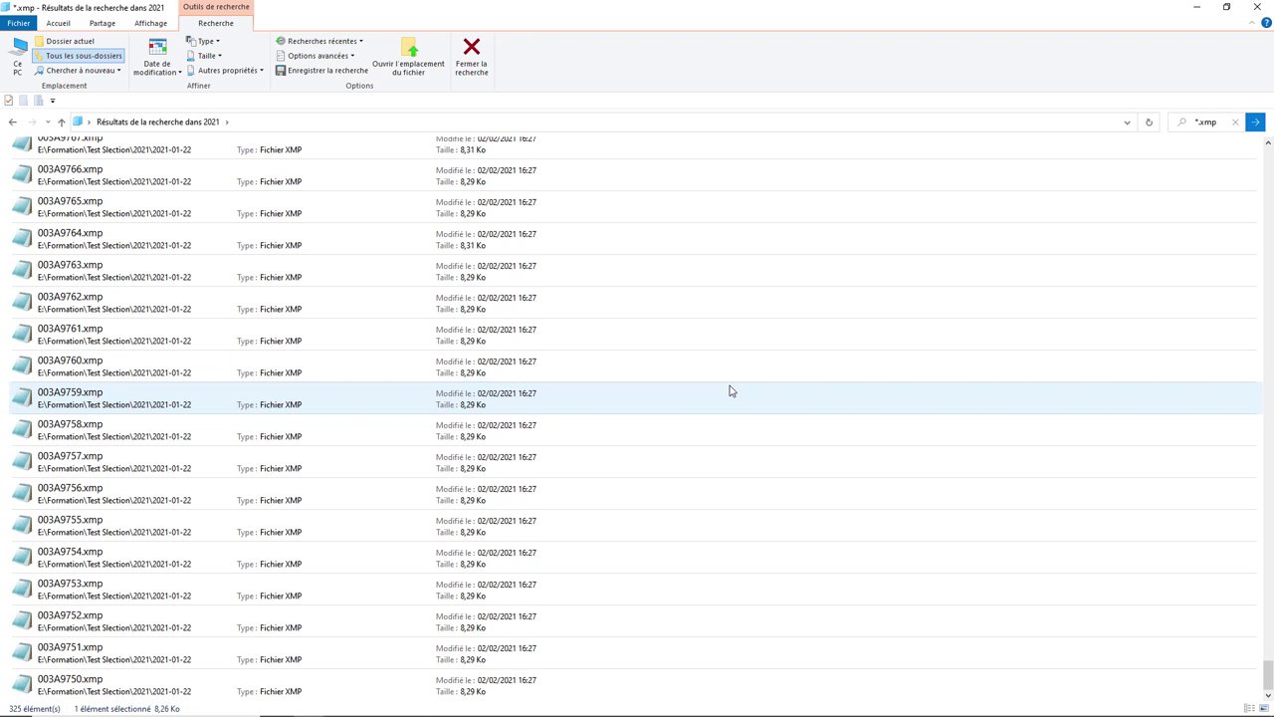
shift+click(408, 680)
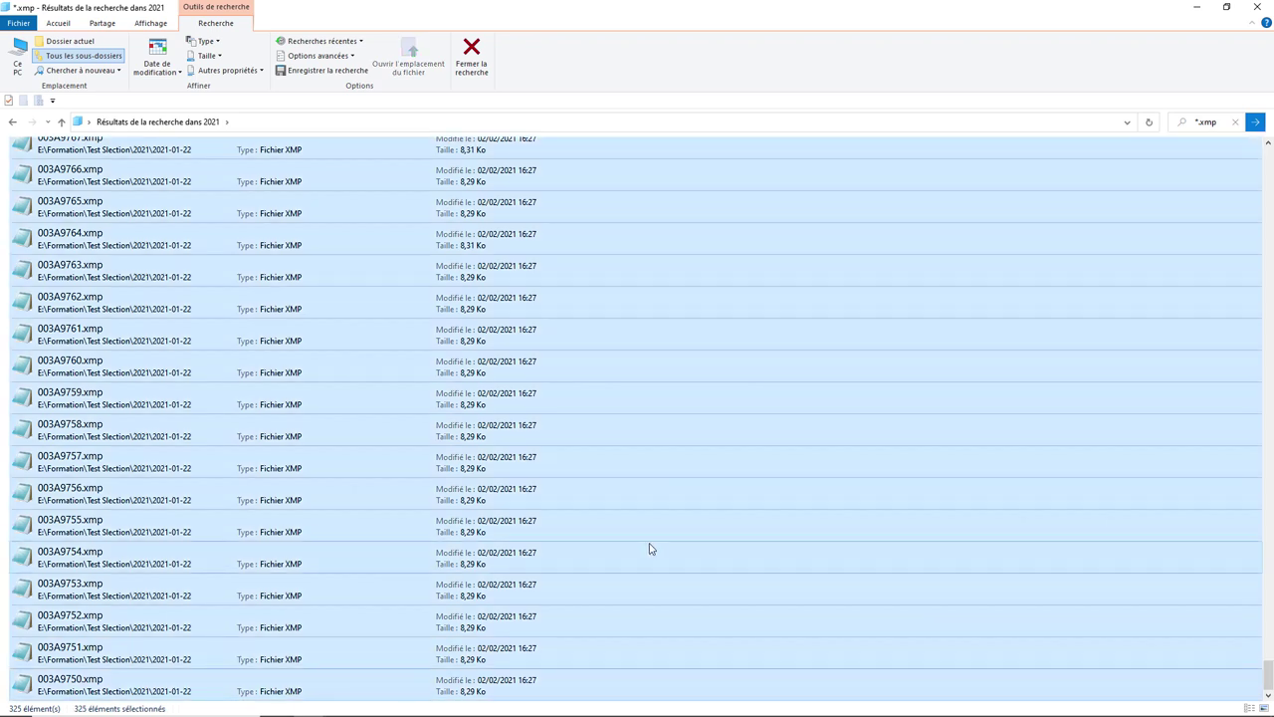
key(Delete)
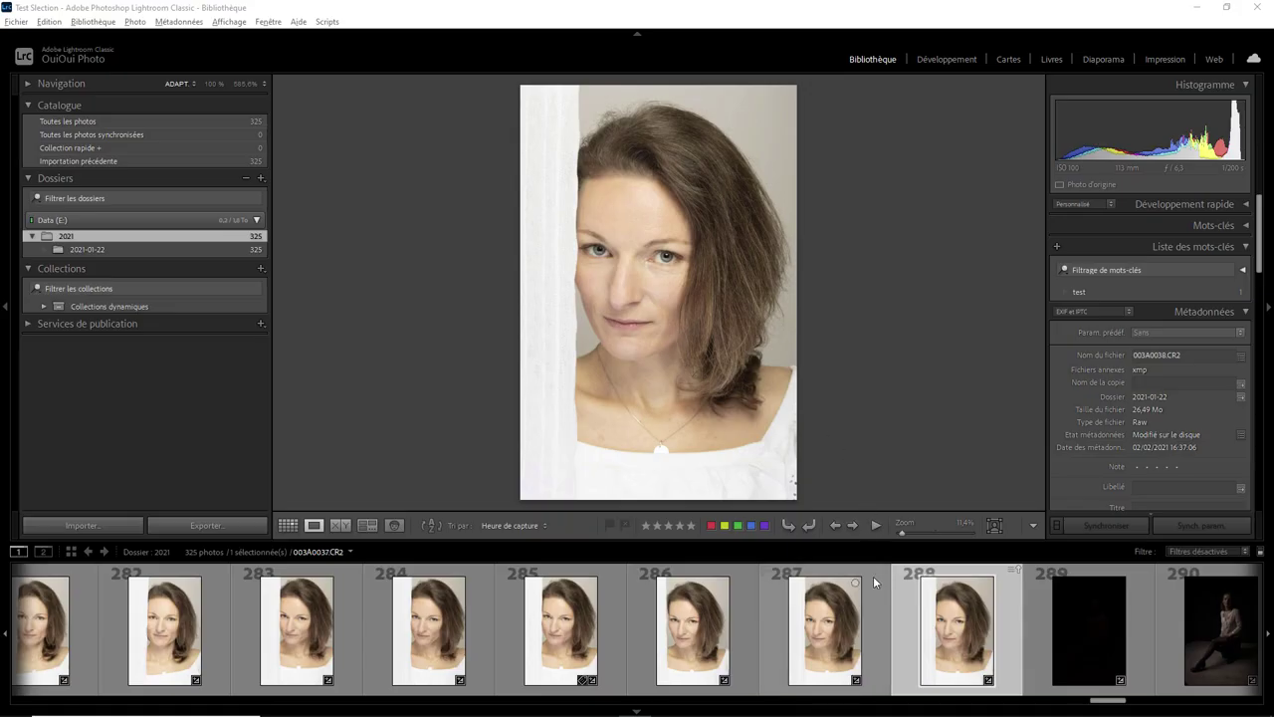
Step: Review metadata status for photos 288 back through 283, then revisit 285 and 284
click(873, 582)
click(1010, 582)
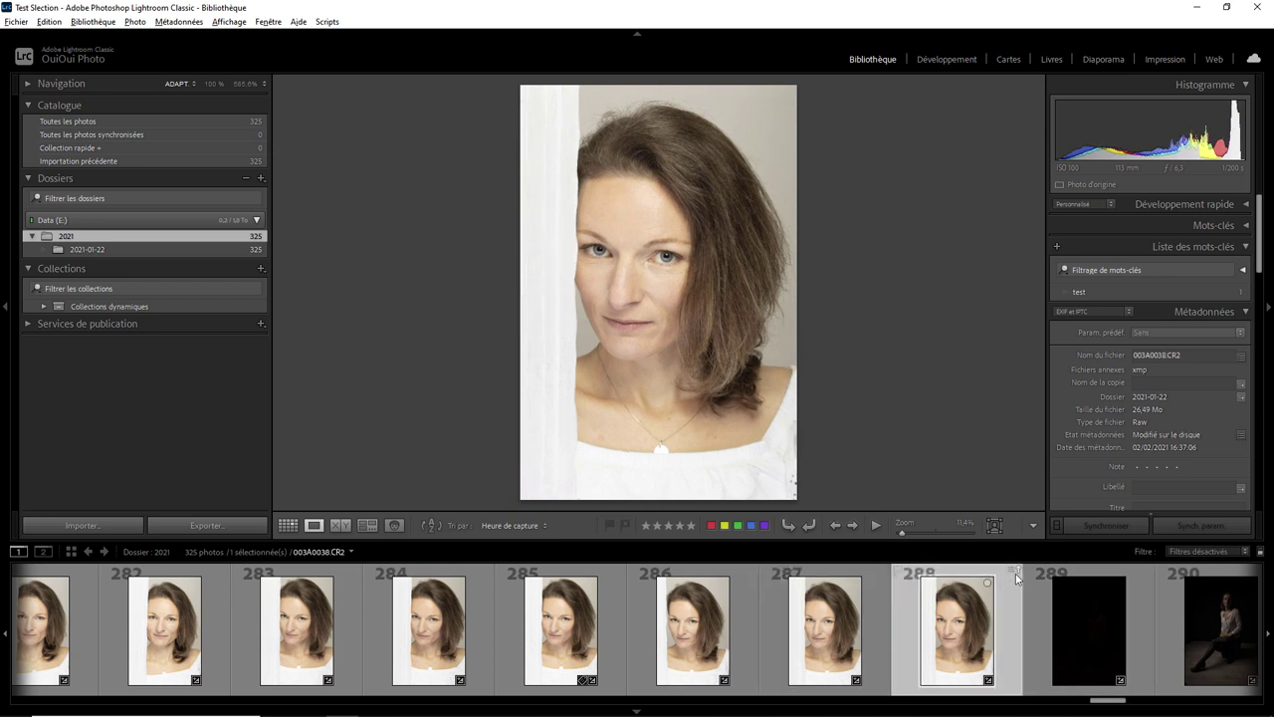
click(877, 601)
click(751, 602)
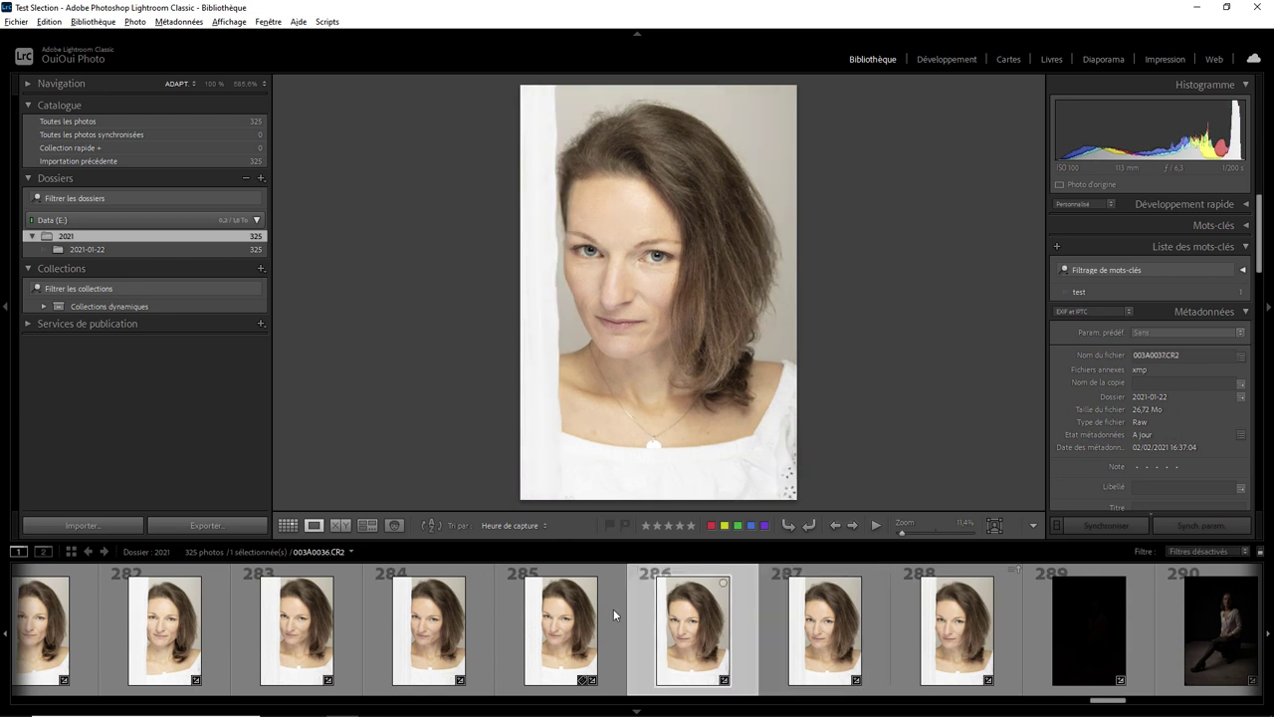
click(614, 614)
click(477, 609)
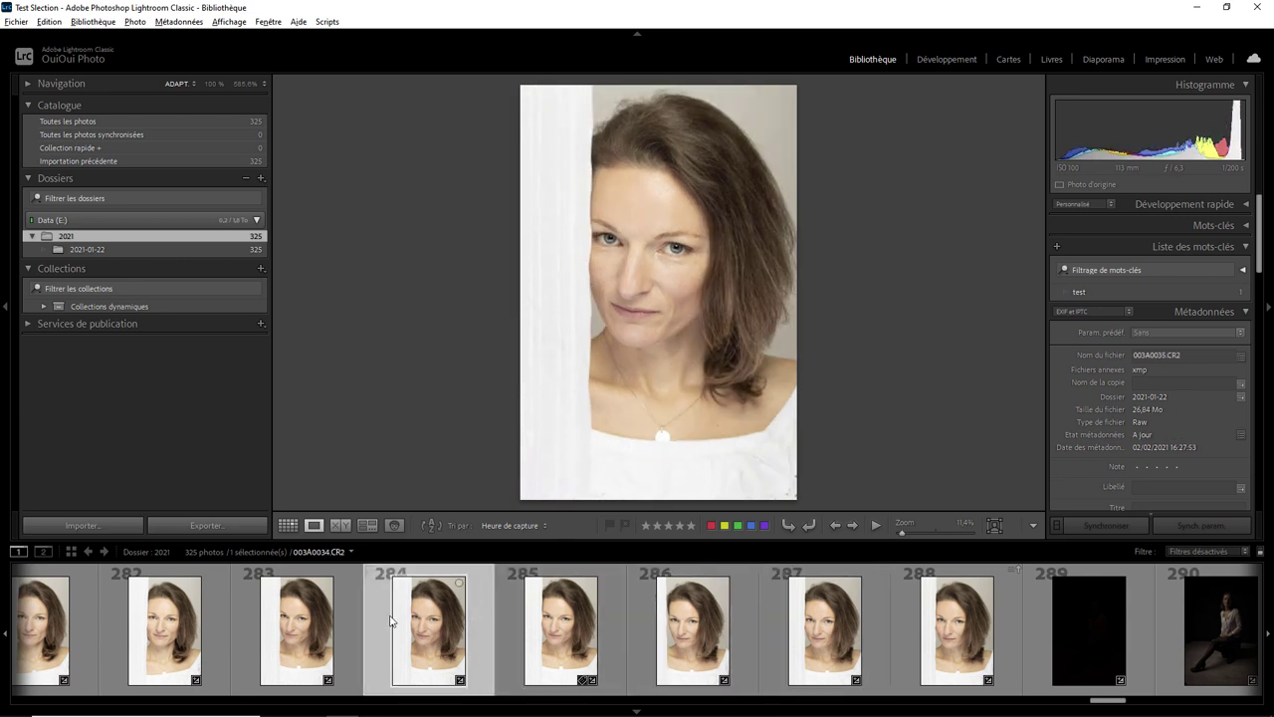
click(348, 620)
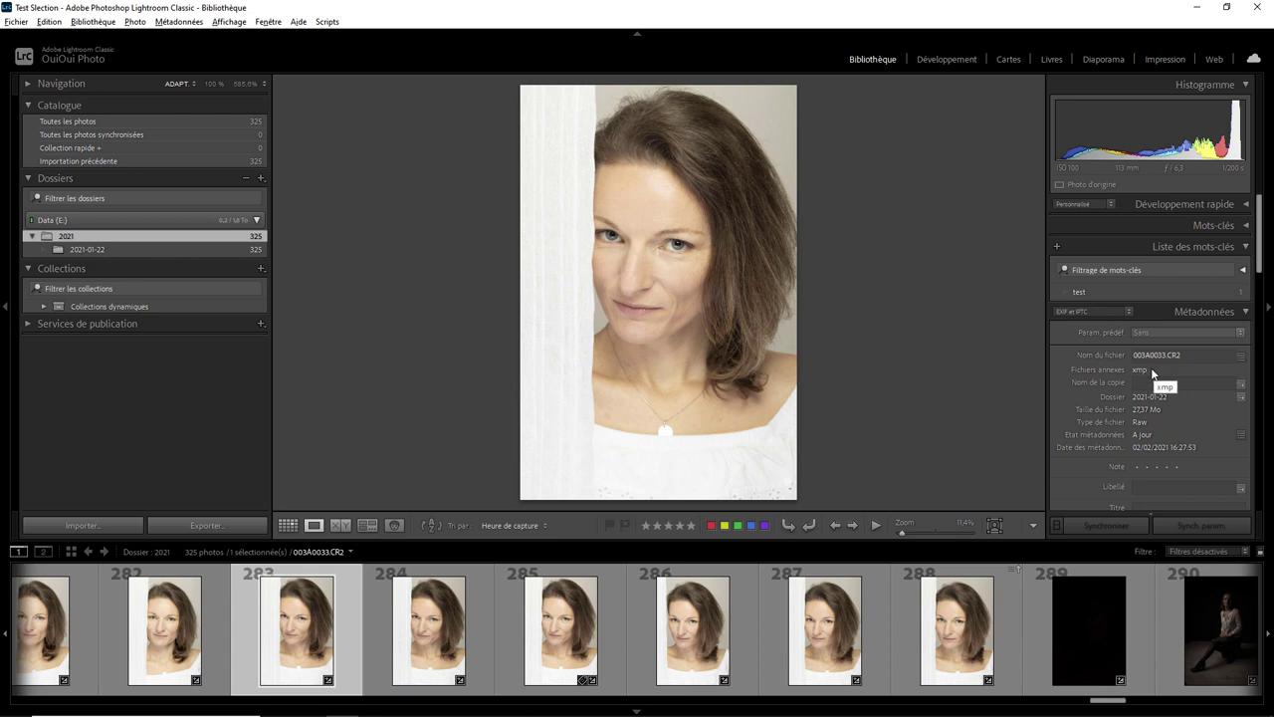
click(605, 623)
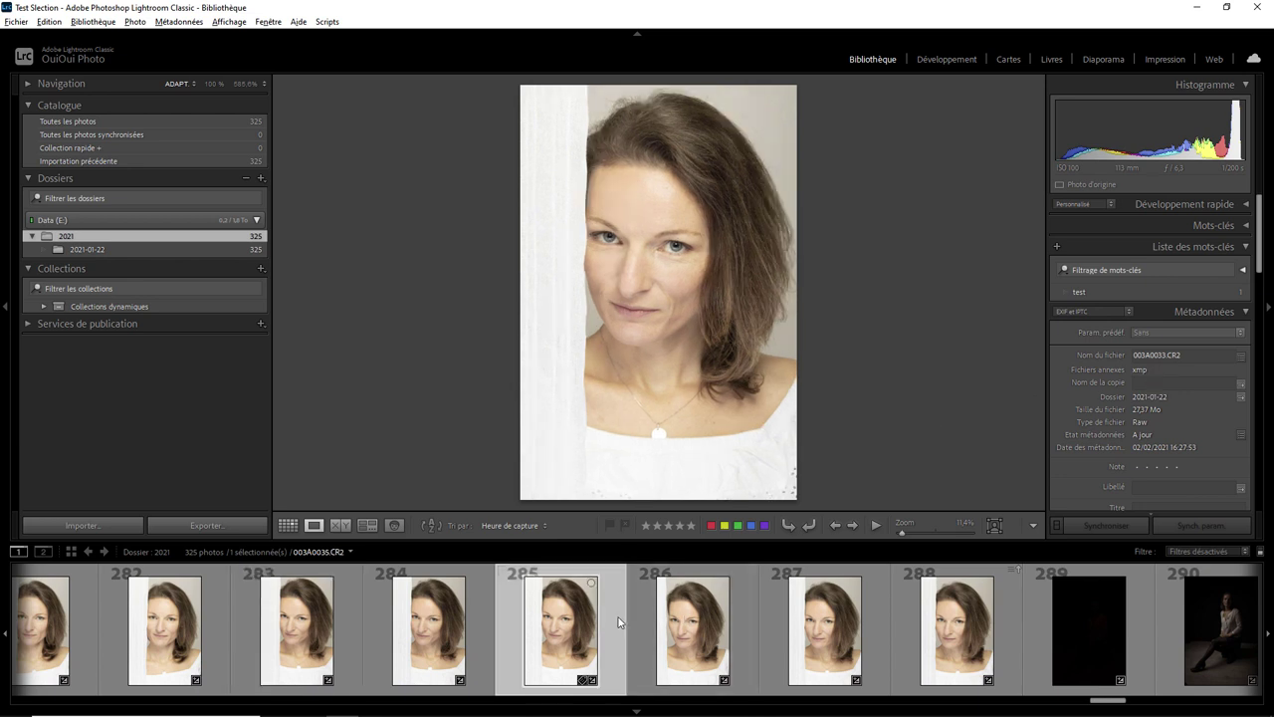
click(481, 615)
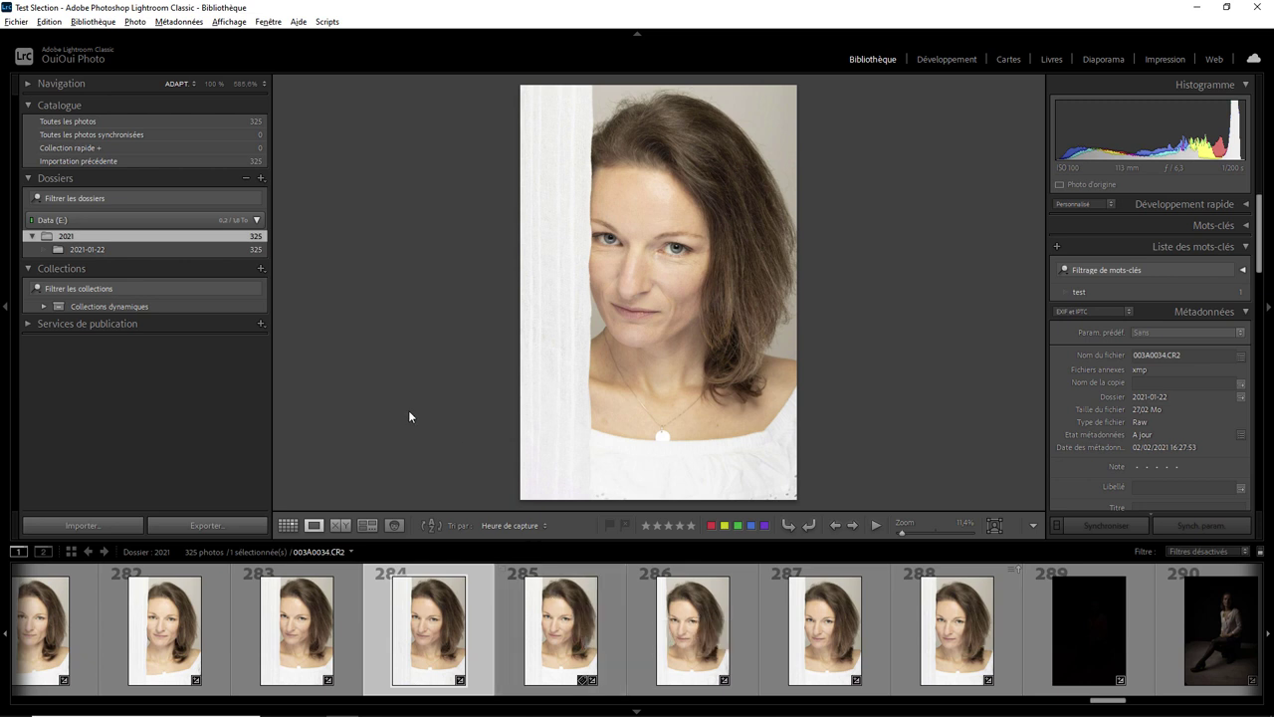
Step: Synchronise the 2021 folder with 'Analyser les mises à jour des métadonnées' enabled
right_click(127, 241)
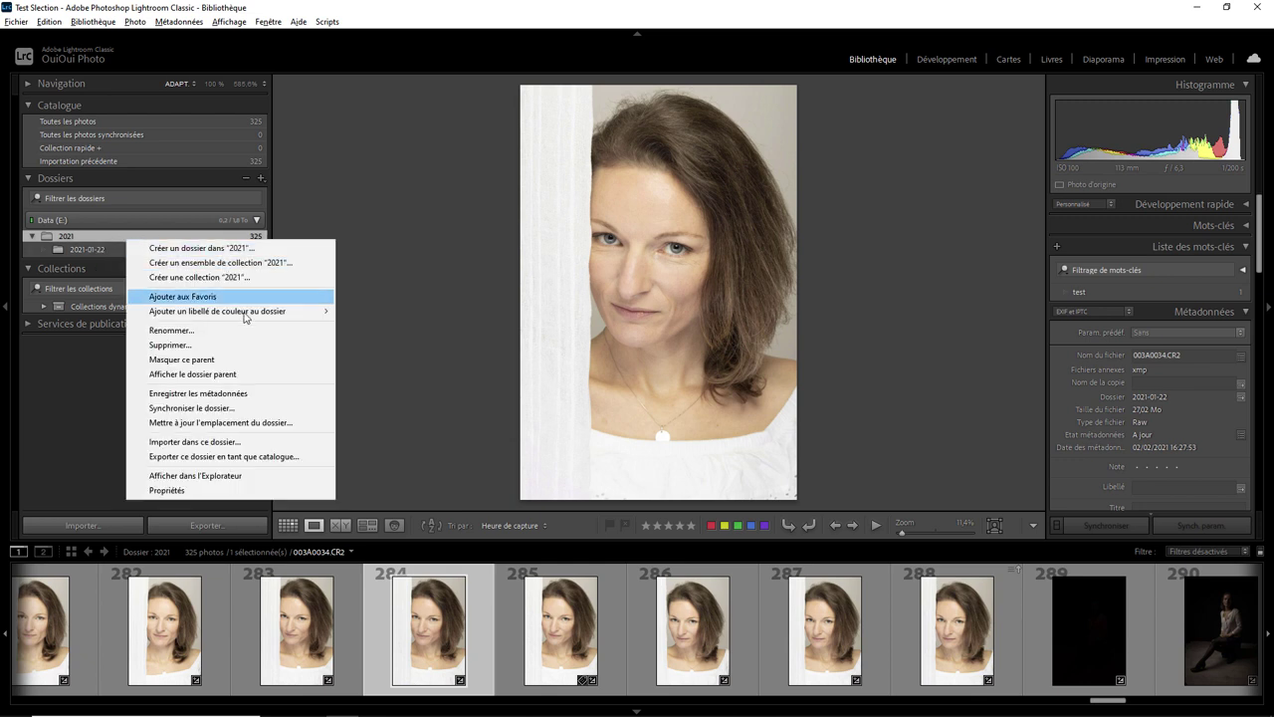
click(229, 409)
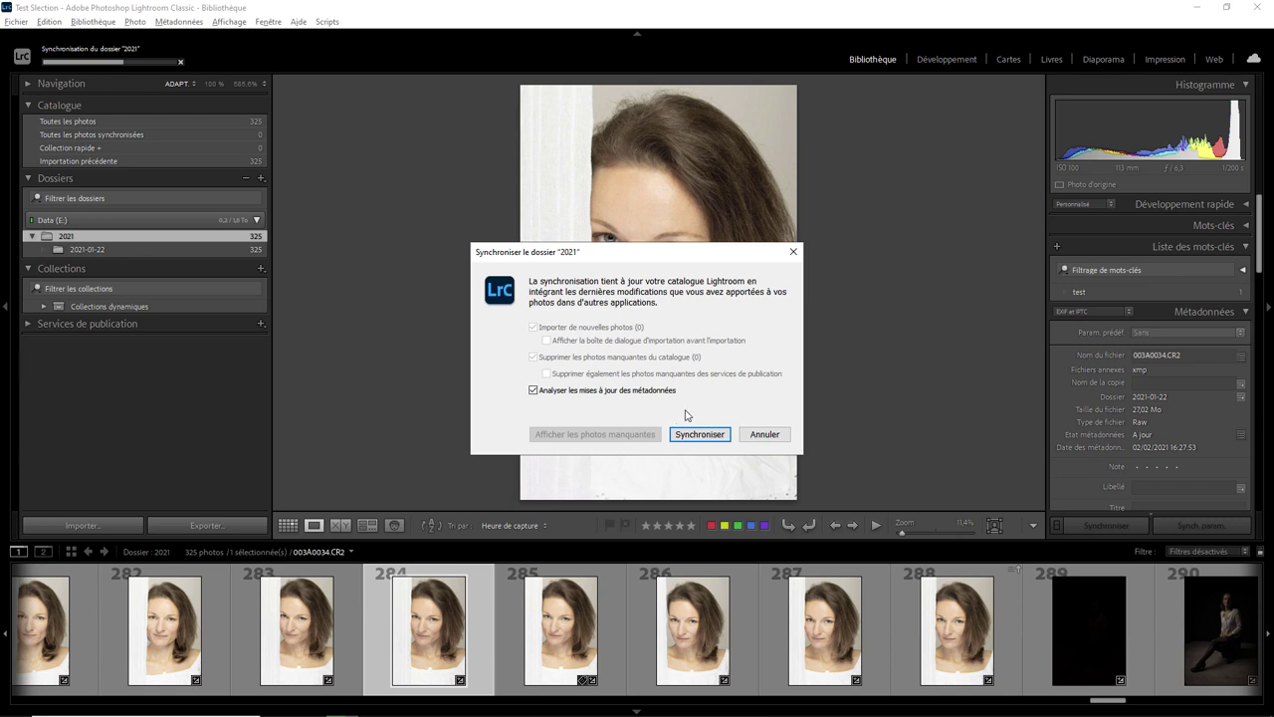
click(709, 435)
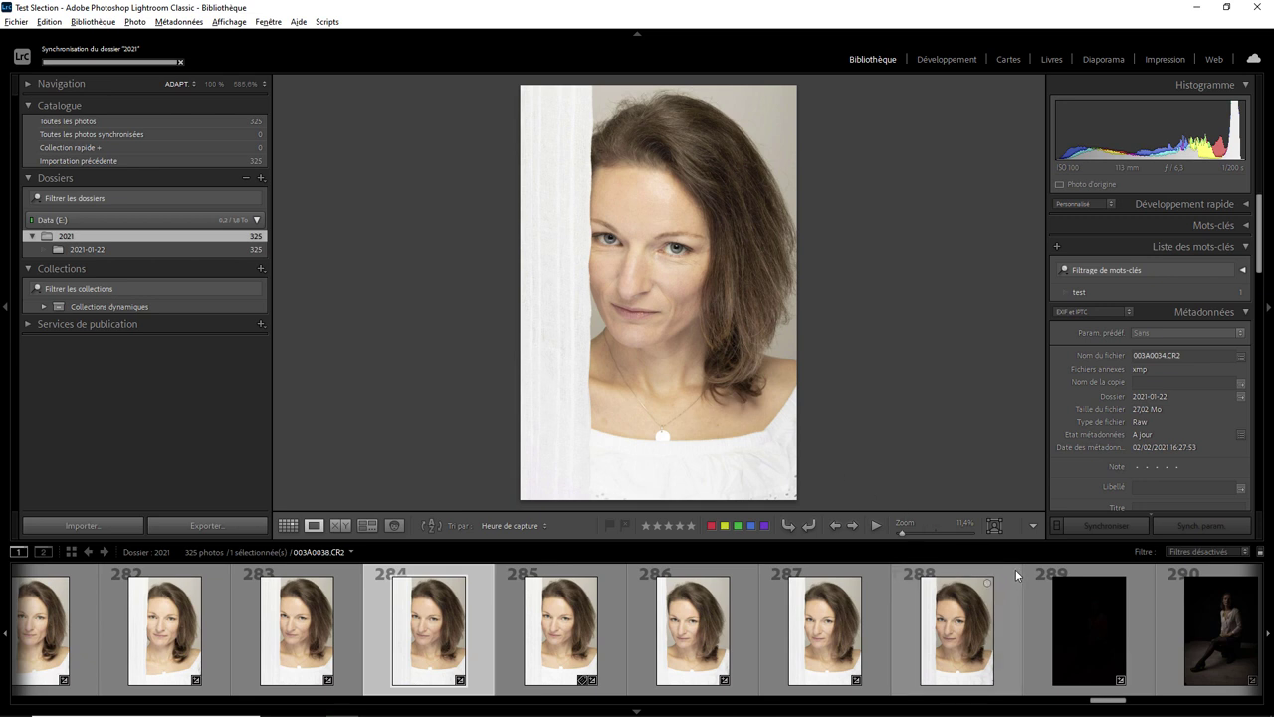
Step: Check photos 285, 284 and 286 show no xmp sidecar and metadata 'À jour'
click(618, 588)
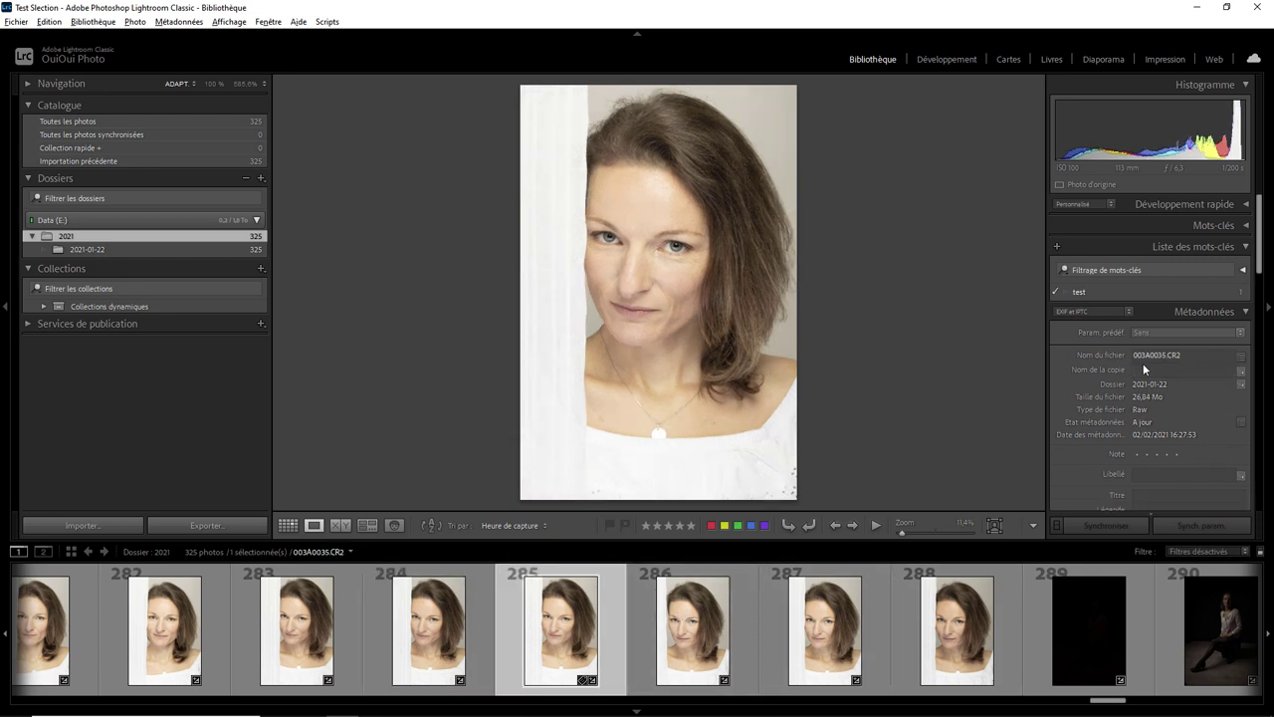
click(487, 584)
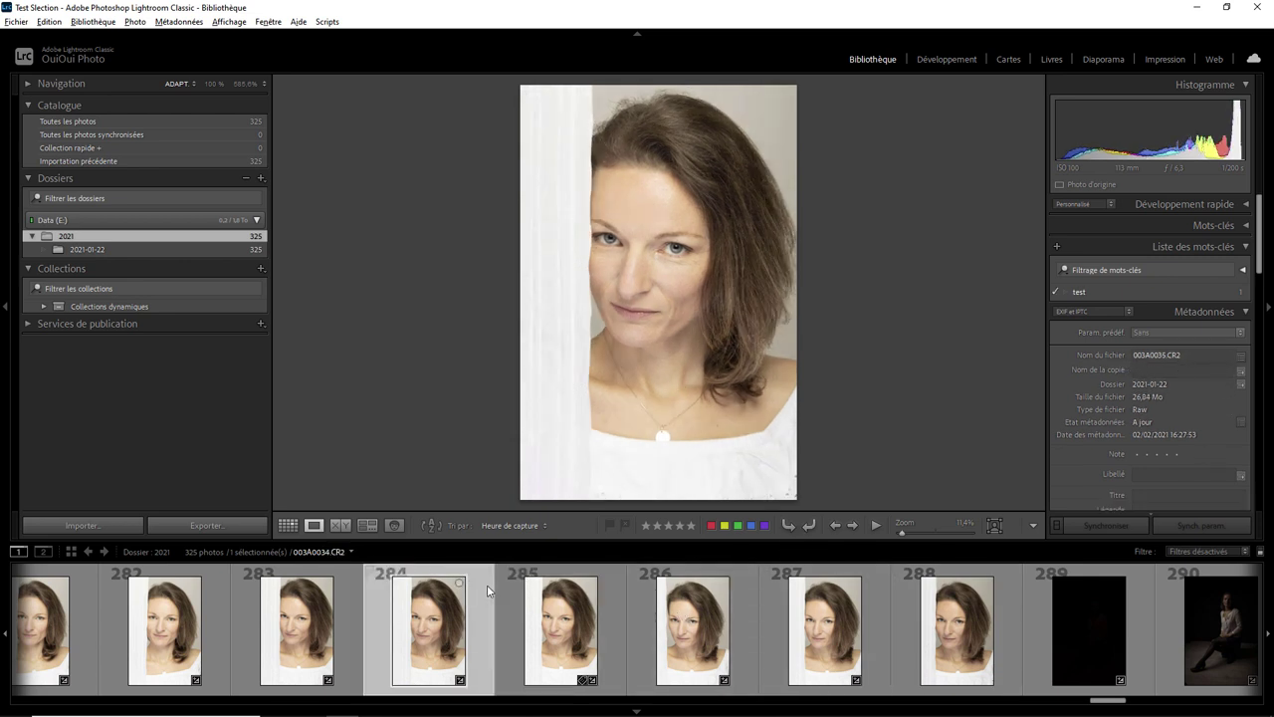
click(649, 595)
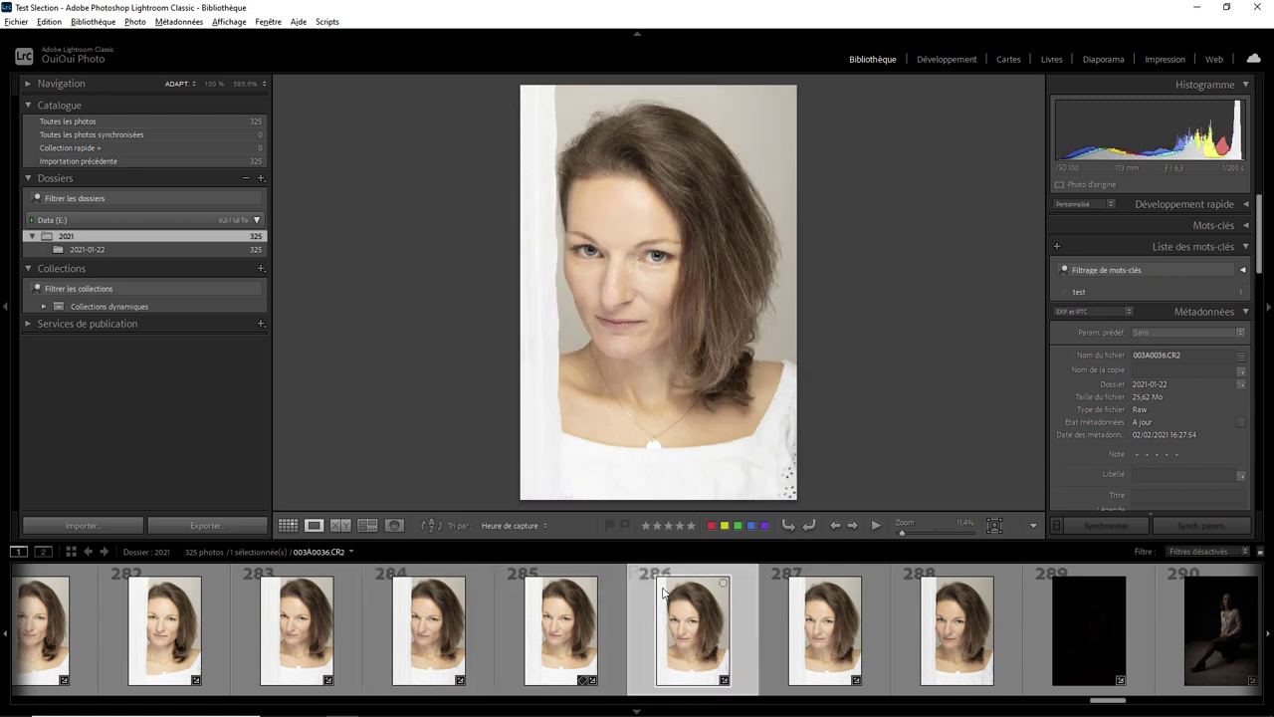